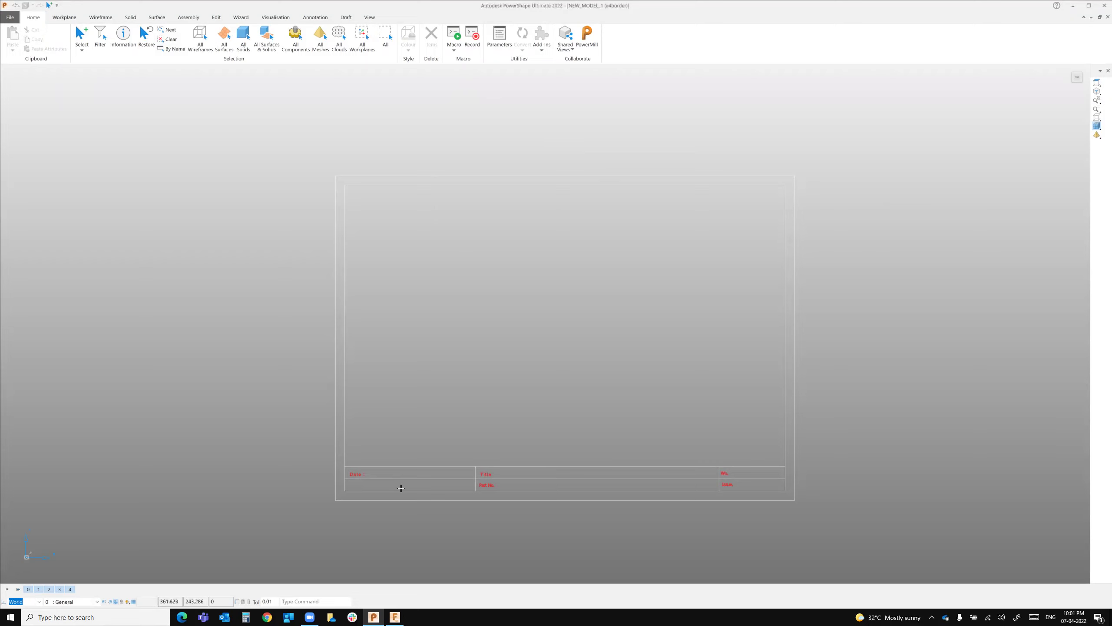
Select the border and title block and export them as a4border.dwg to the Desktop.
left_click(444, 477)
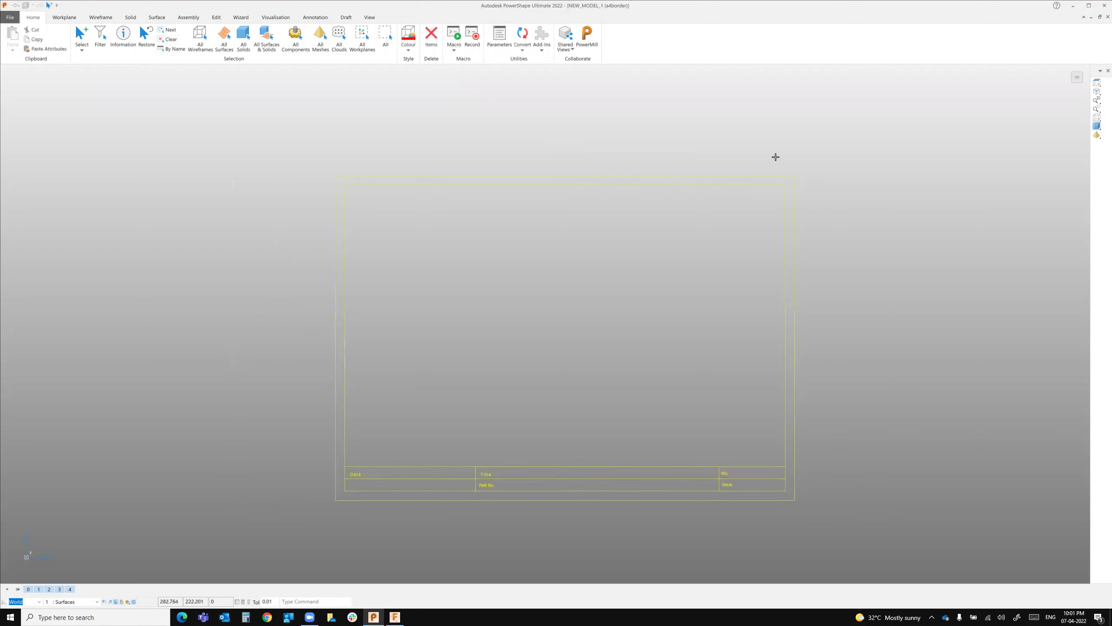
left_click(11, 17)
left_click(19, 181)
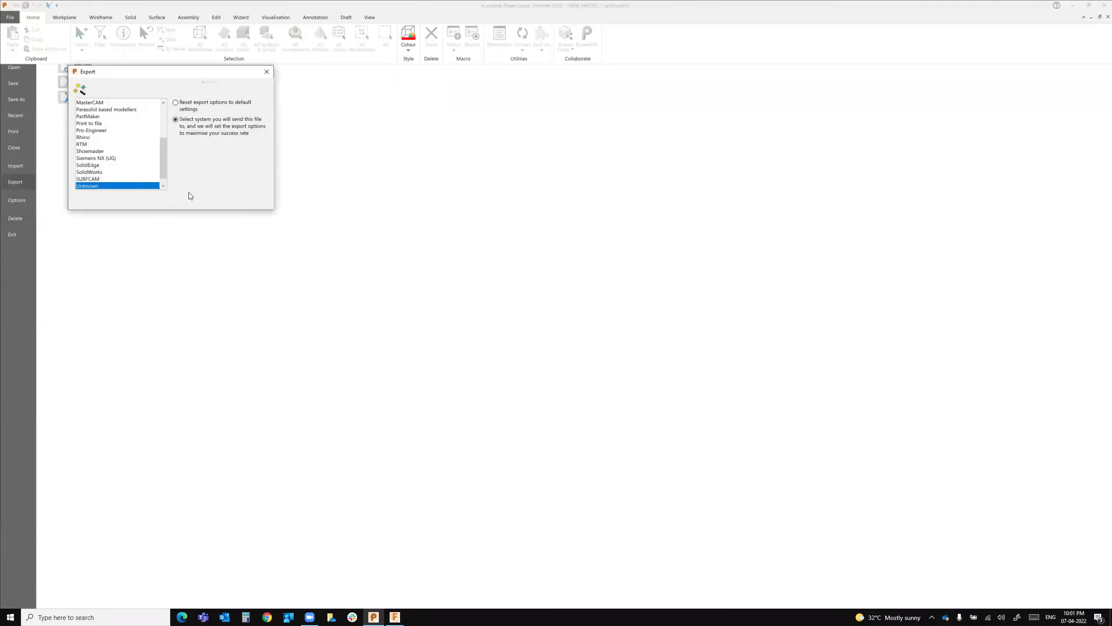
left_click(167, 201)
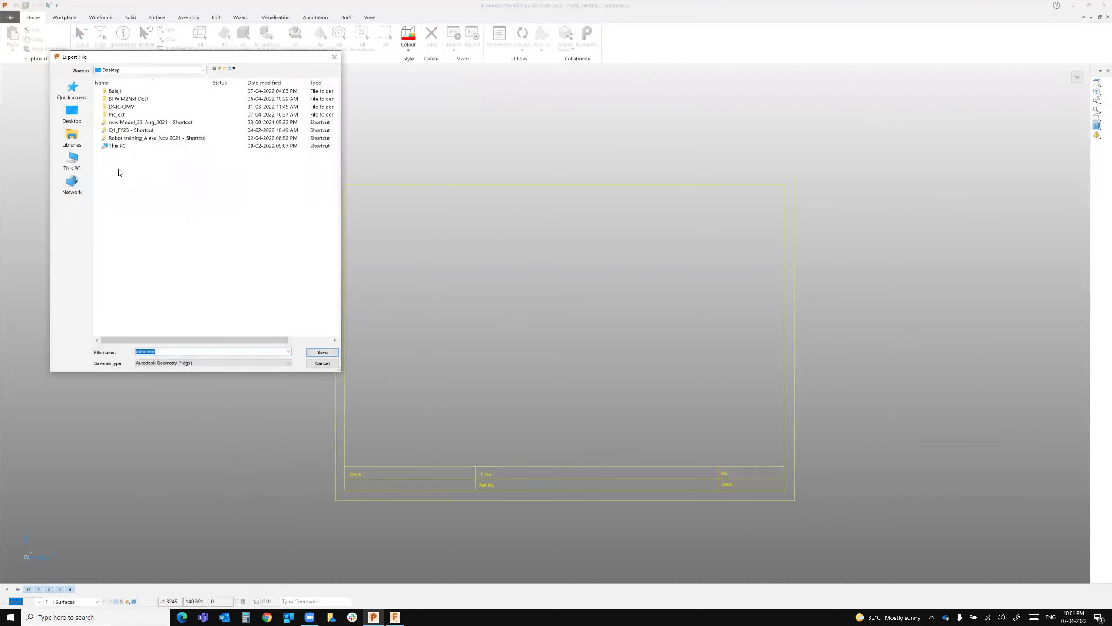
left_click(169, 362)
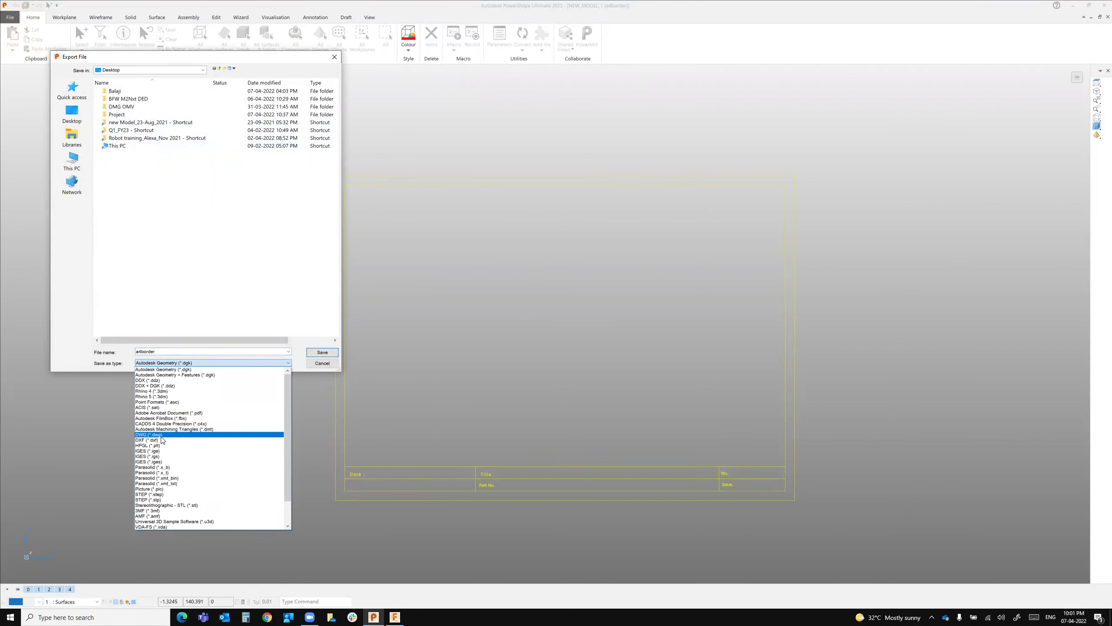
left_click(157, 433)
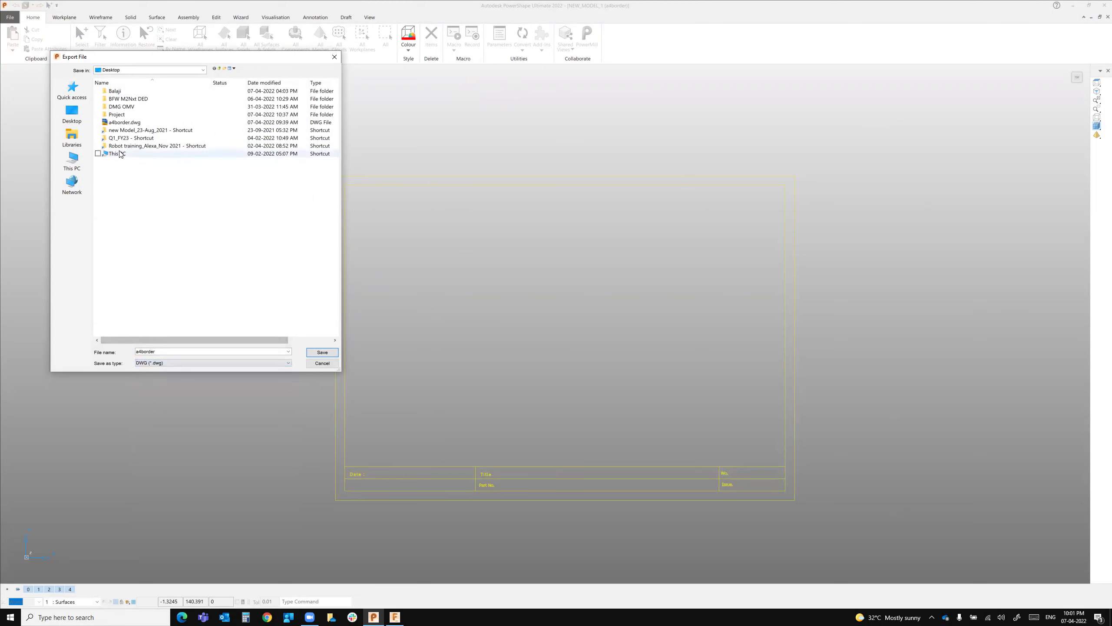
left_click(318, 364)
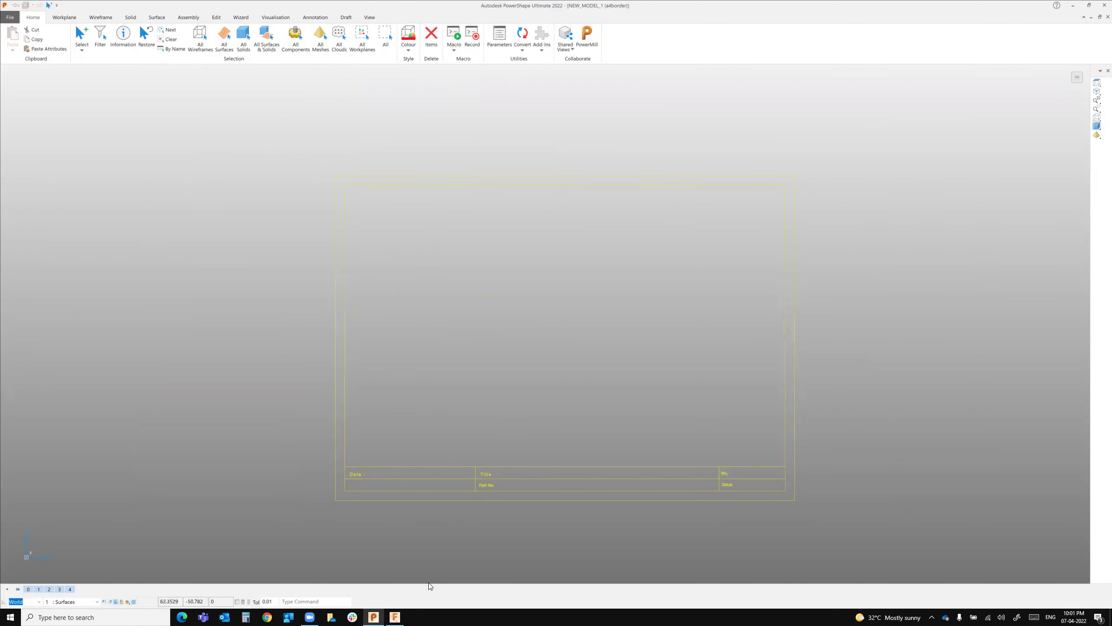
mouse_move(395, 617)
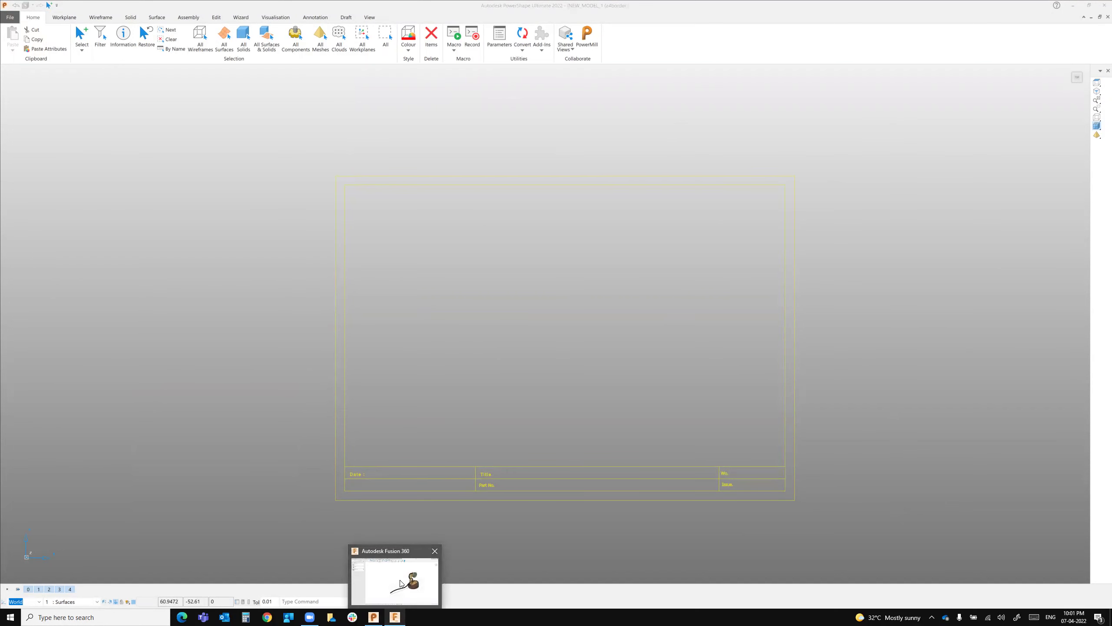
Switch to Fusion 360, close the Data Panel and show the Manufacture workspace's Inspection tools.
left_click(400, 615)
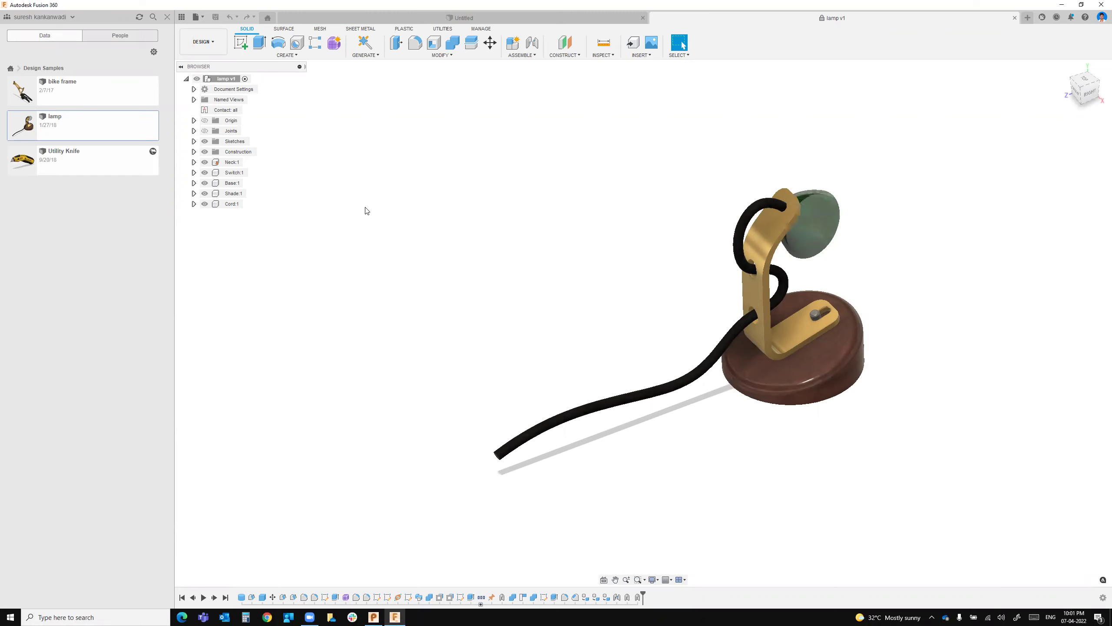
left_click(165, 19)
left_click(21, 44)
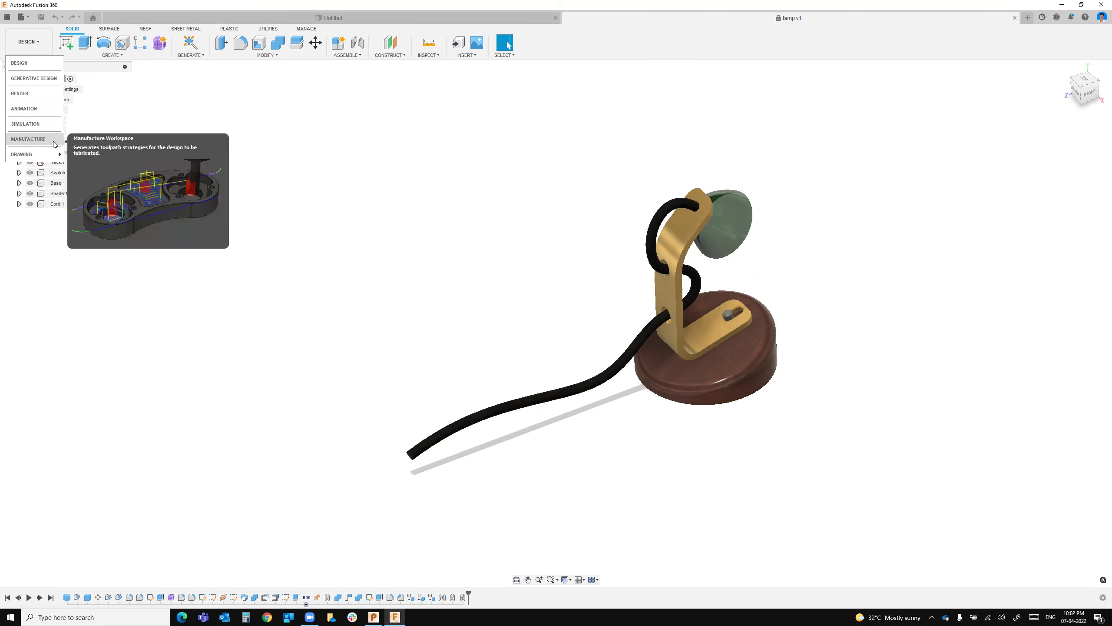
left_click(35, 142)
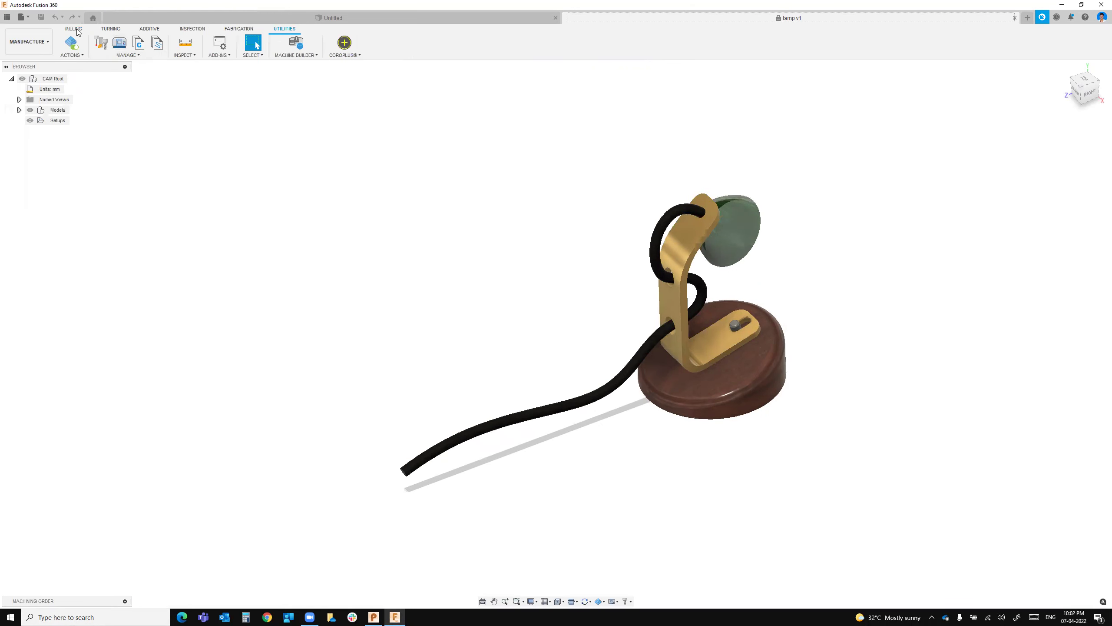
left_click(199, 30)
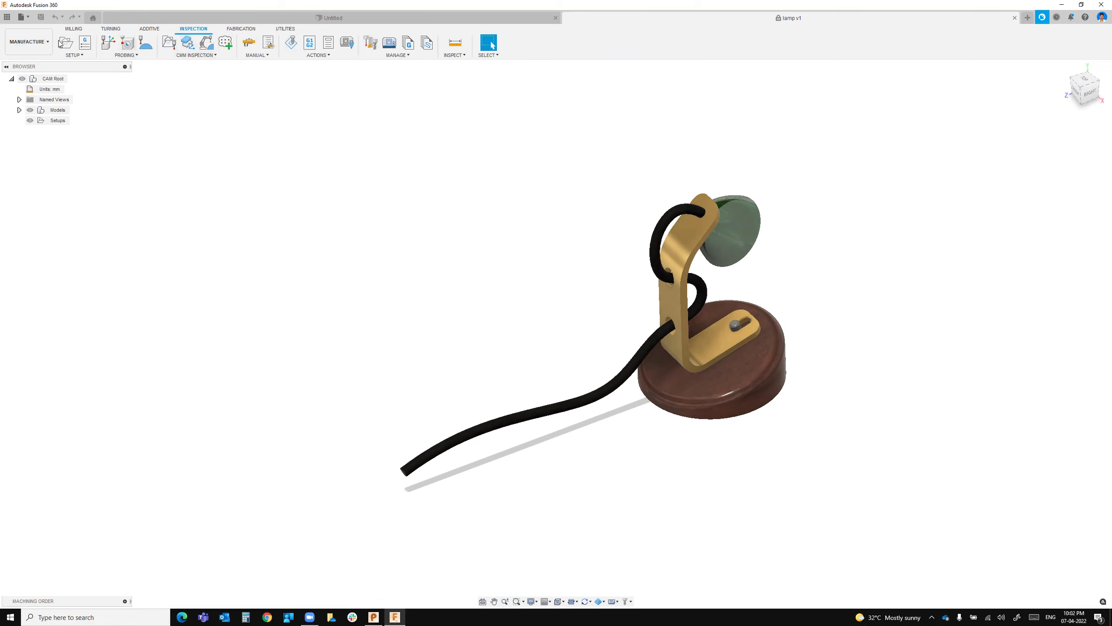
left_click(29, 43)
mouse_move(22, 154)
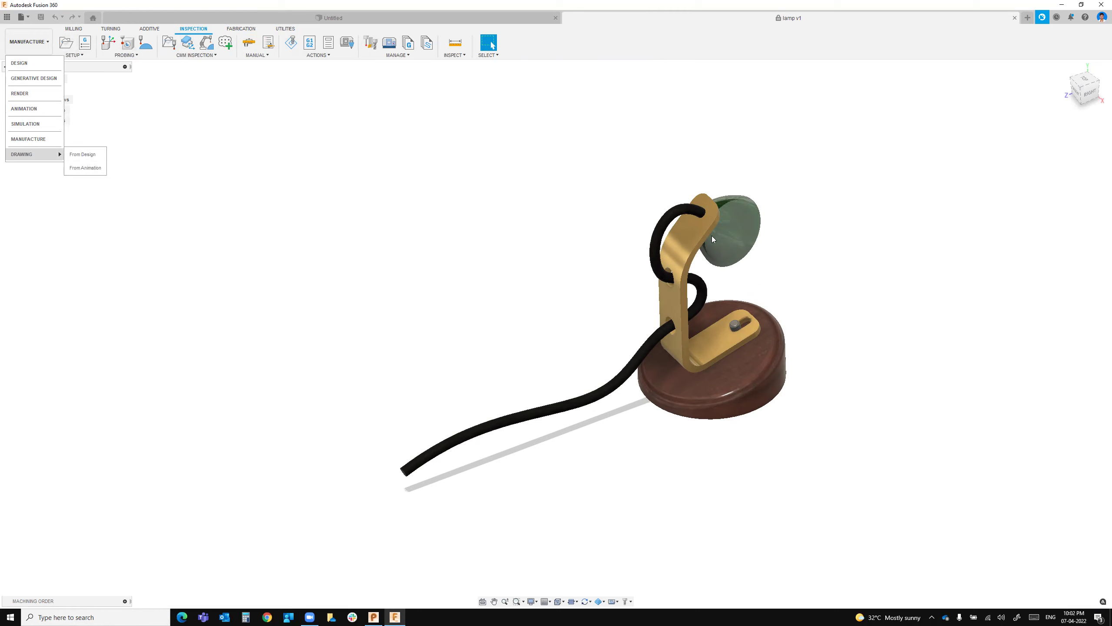
left_click(27, 17)
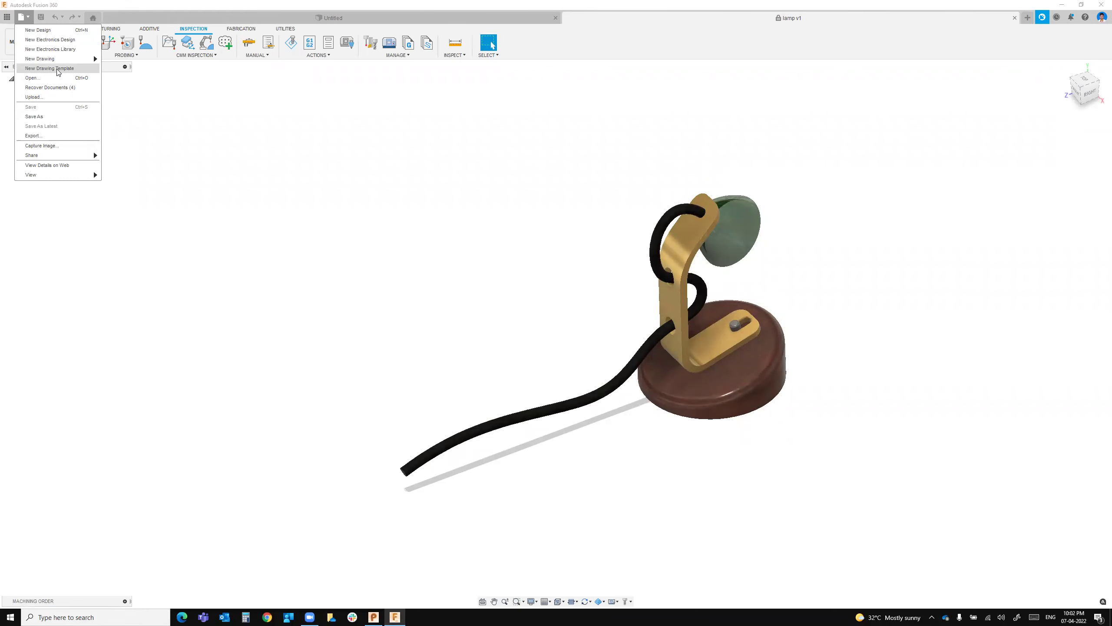
Create a from-scratch ISO, millimetre drawing template on an A4 (297 x 210 mm) sheet.
left_click(57, 69)
left_click_drag(625, 89, 639, 81)
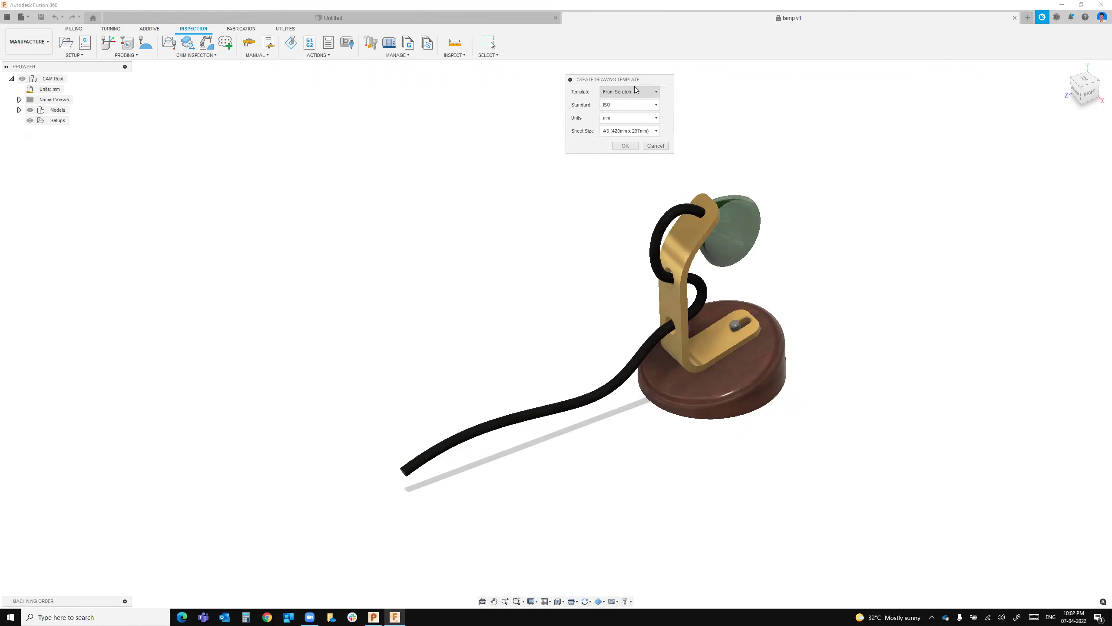
left_click(630, 131)
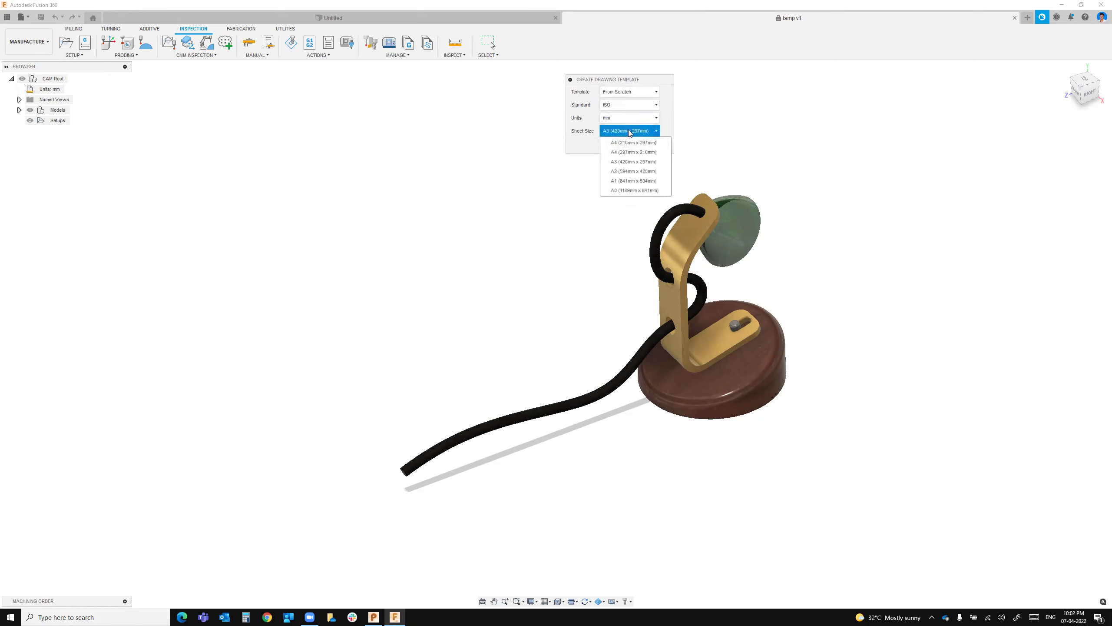
left_click(615, 157)
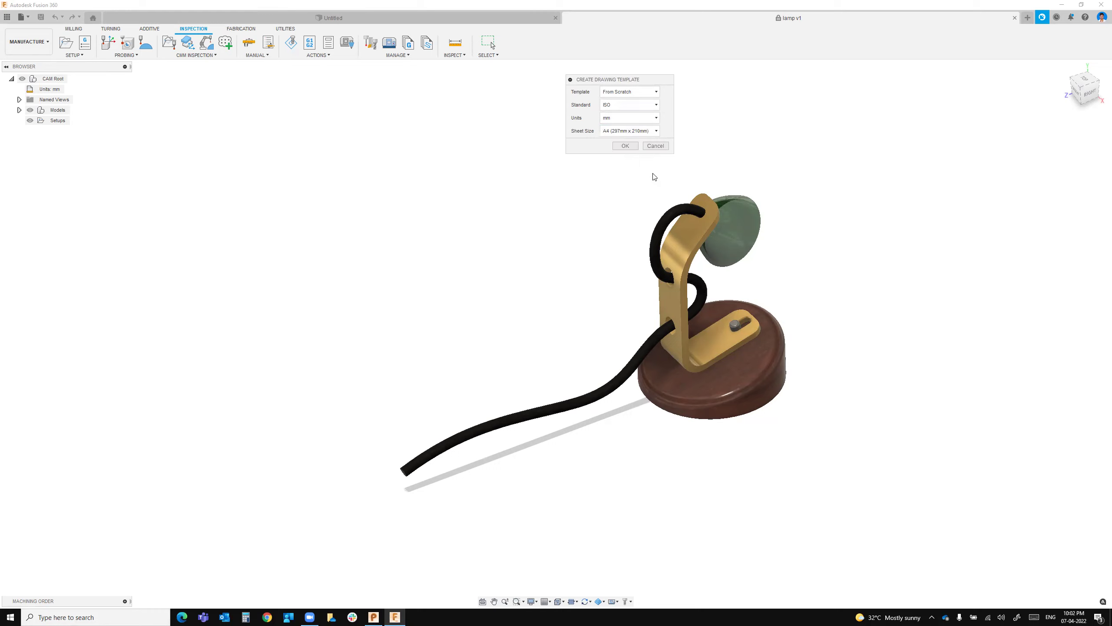
left_click(629, 147)
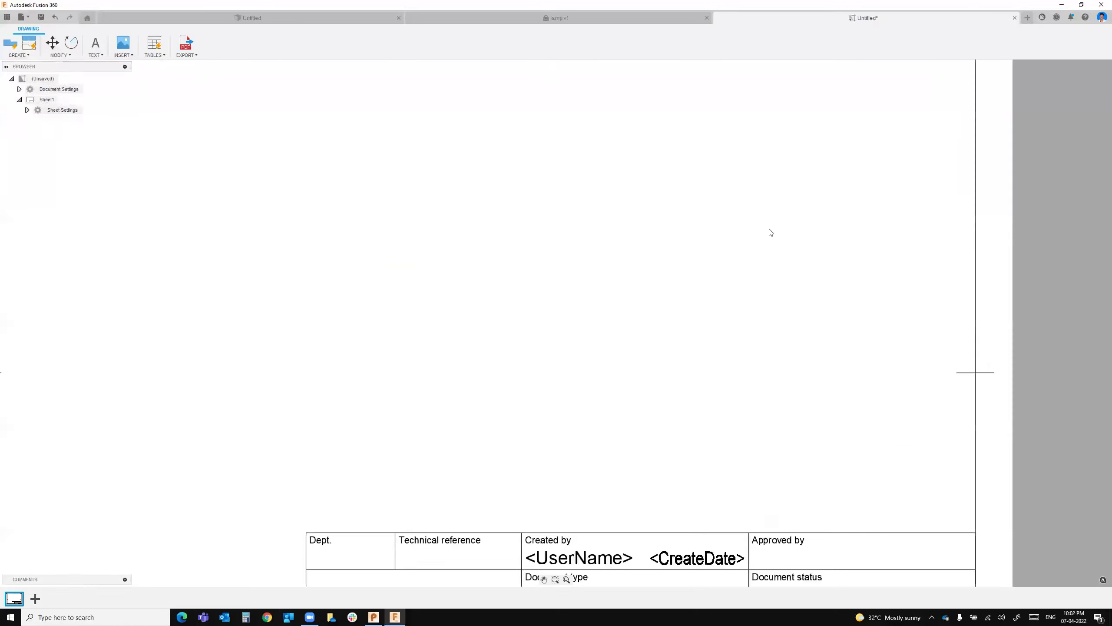
Delete the default border and title block, then start a new sheet title block.
left_click_drag(949, 99, 297, 523)
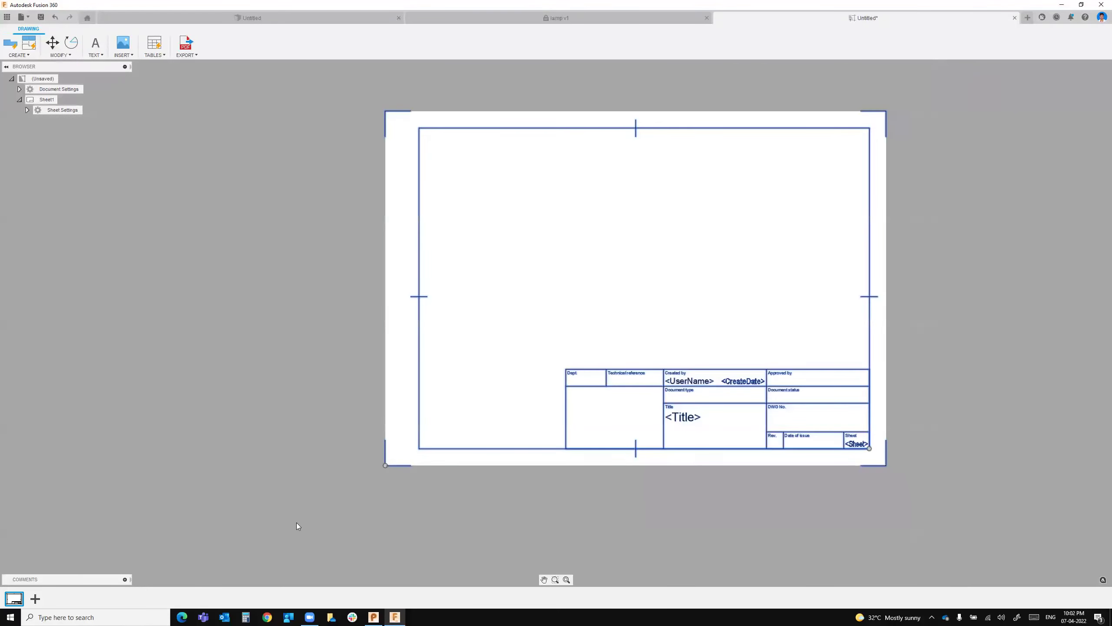
key("Delete")
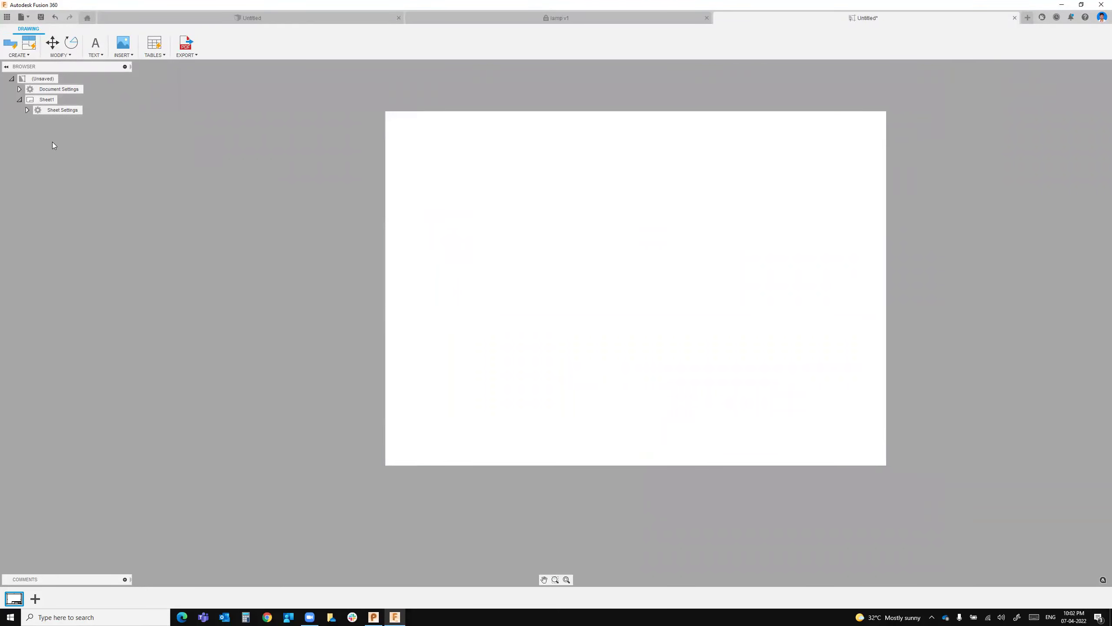
left_click(27, 110)
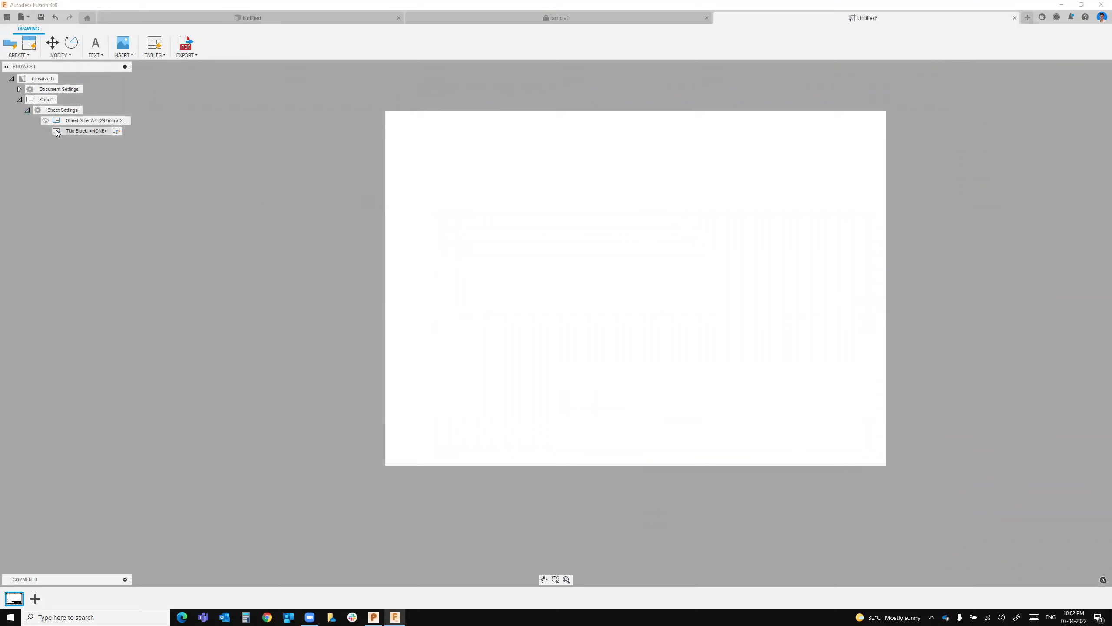
right_click(86, 134)
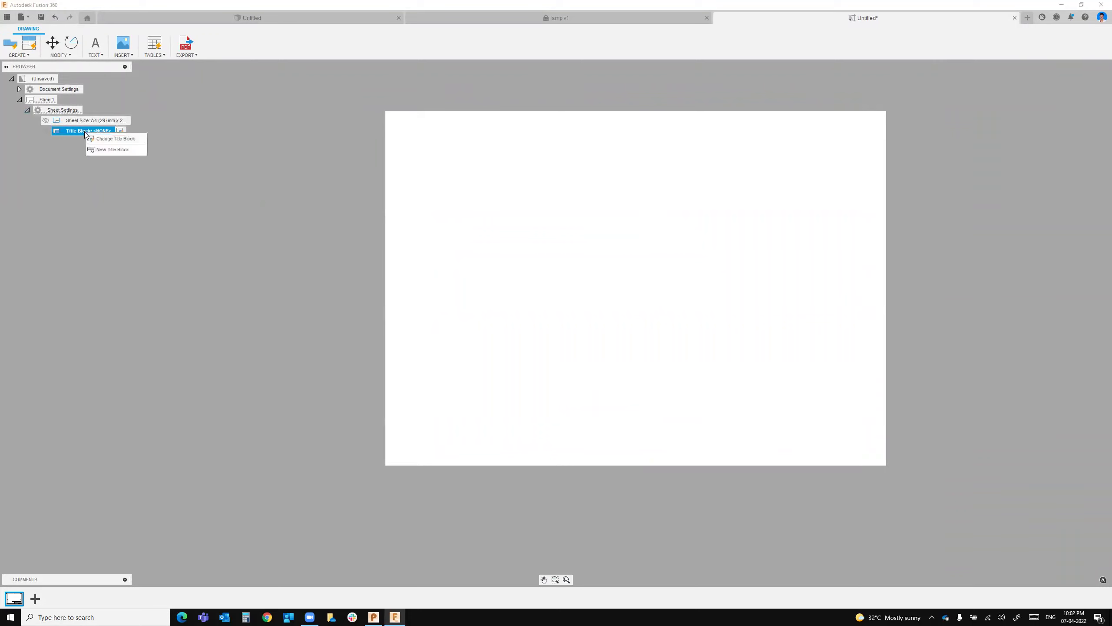
left_click(110, 149)
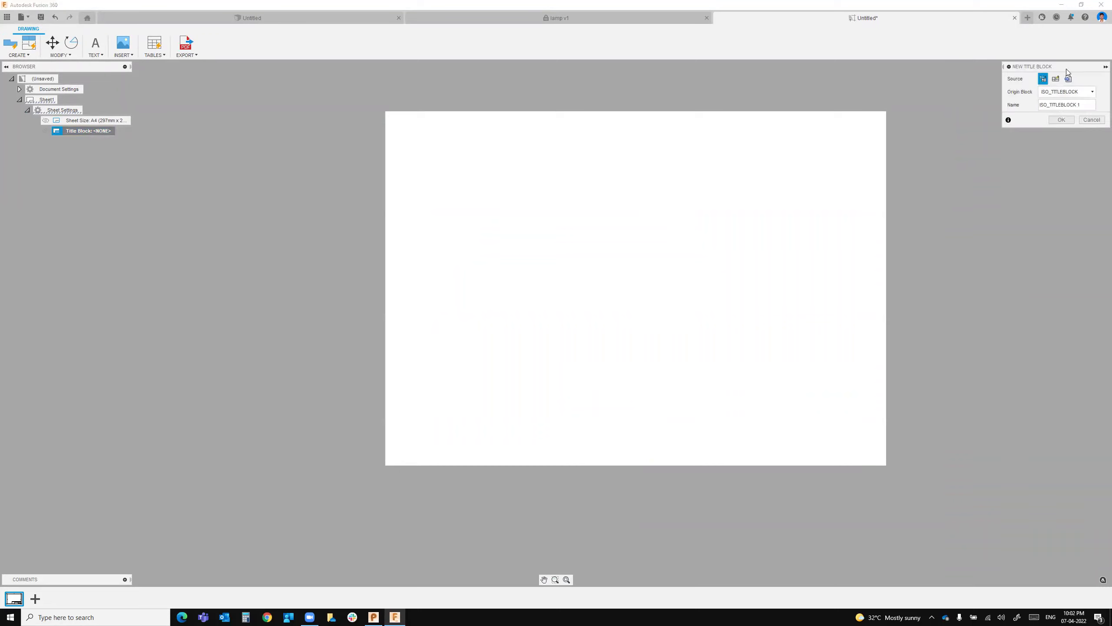
Use a4border.dwg as the DWG source for the new A4BORDER title block.
left_click_drag(1067, 73, 961, 90)
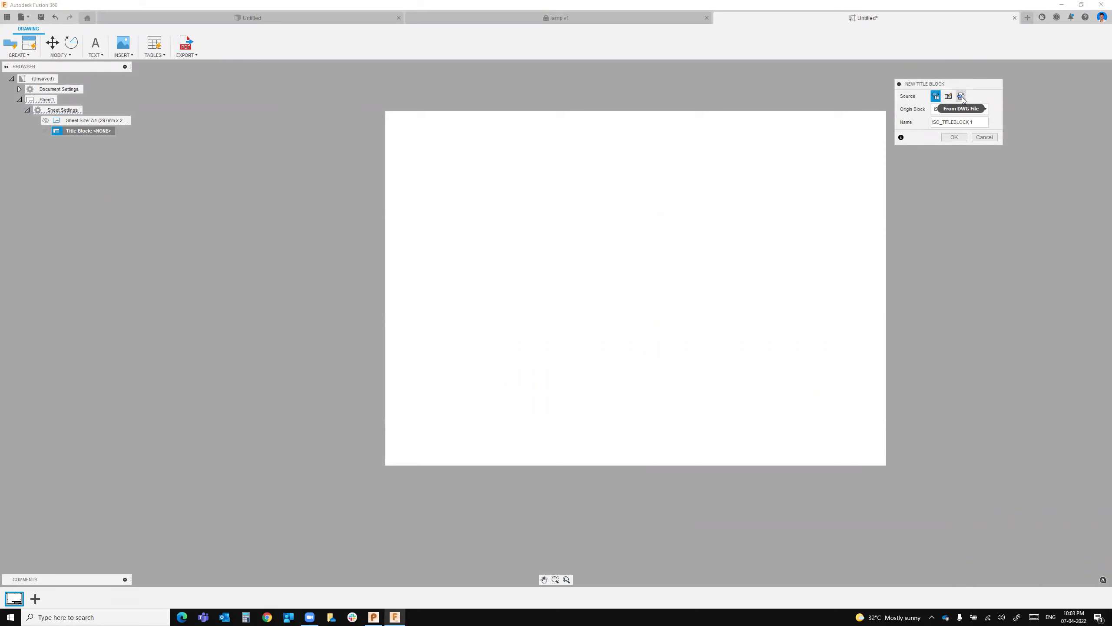
left_click(961, 96)
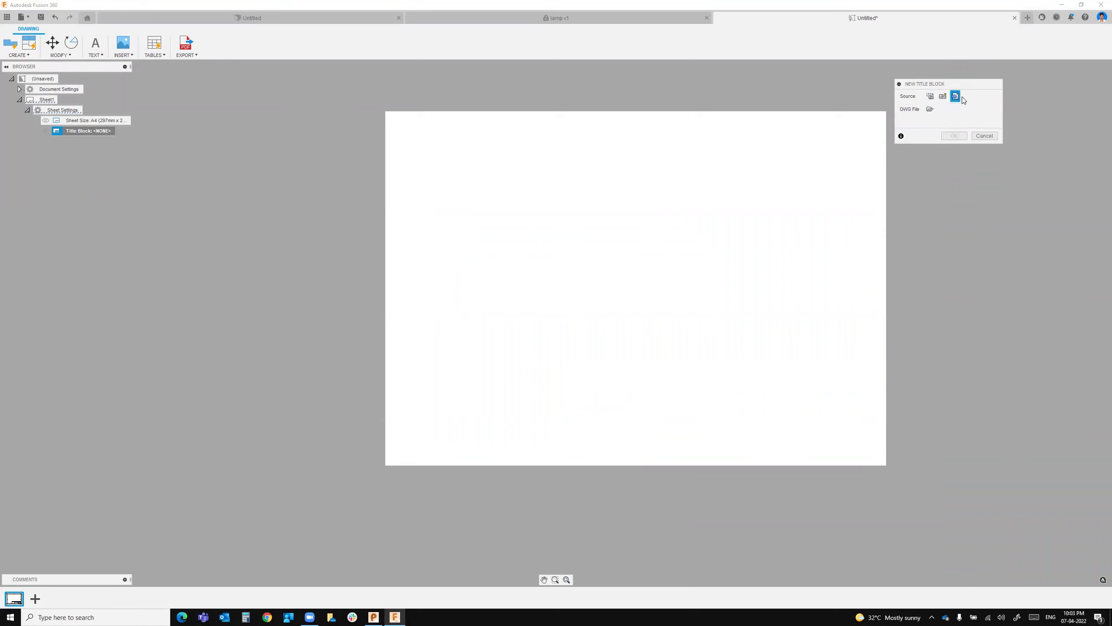
left_click(930, 109)
left_click(105, 109)
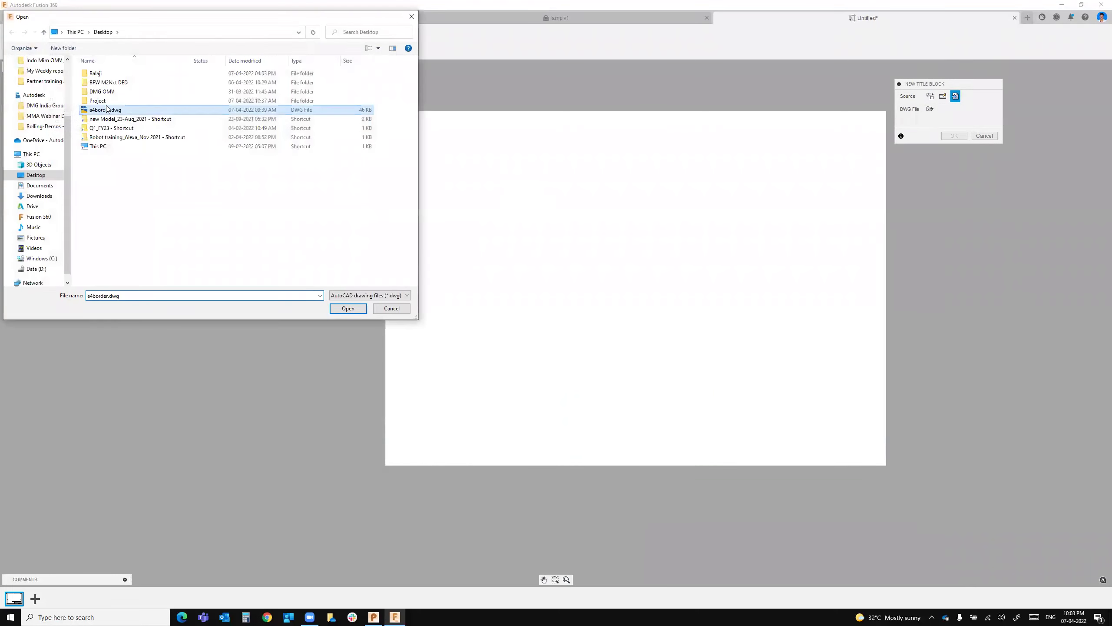
left_click(352, 311)
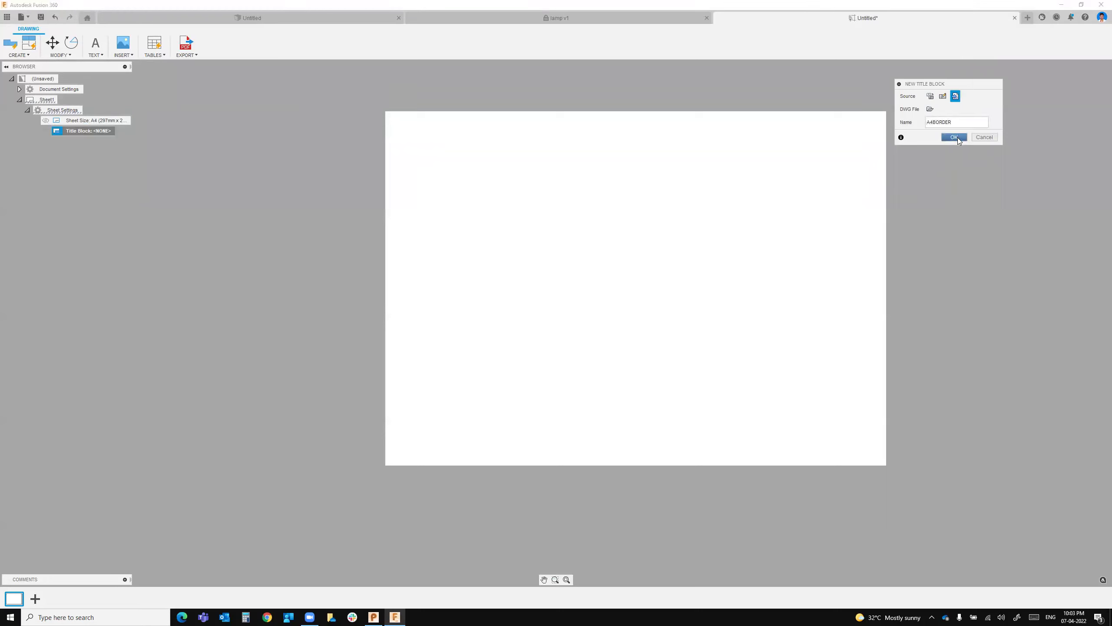
Confirm A4BORDER, move it onto the sheet corner, and bring up the save dialog.
left_click(955, 138)
scroll(900, 421, "down", 2)
scroll(839, 387, "down", 2)
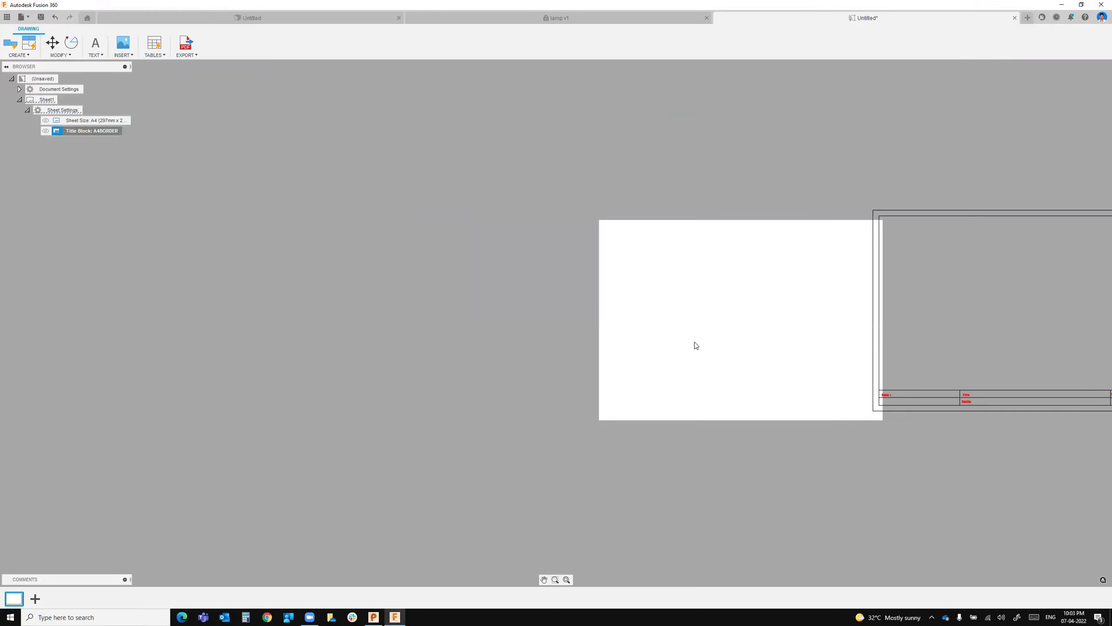
scroll(863, 318, "up", 1)
scroll(864, 318, "down", 2)
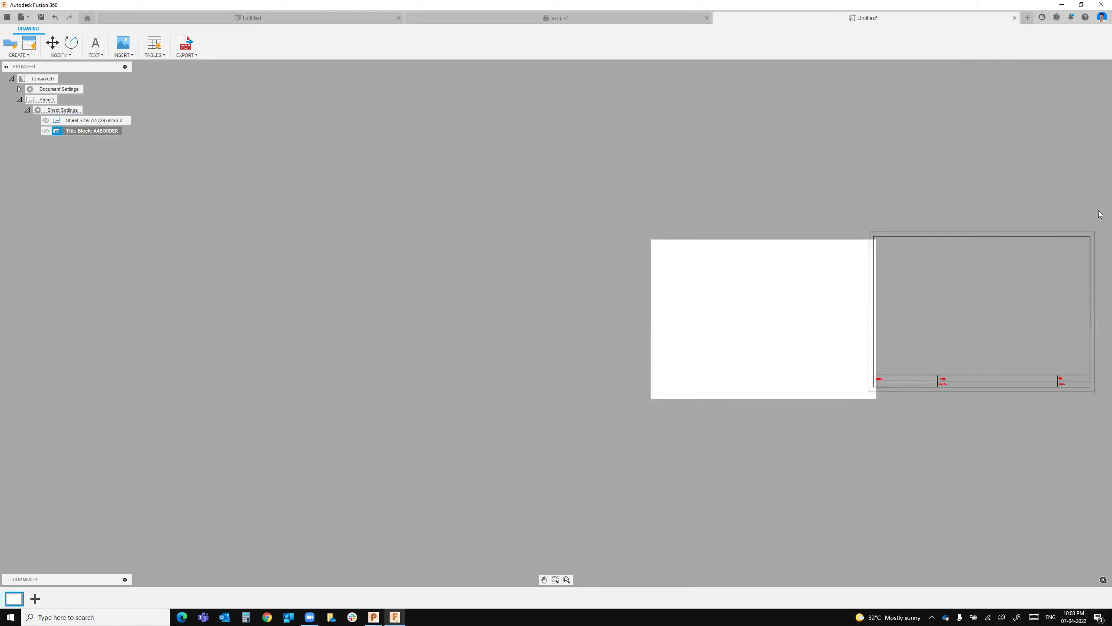
left_click_drag(1099, 214, 877, 397)
left_click(868, 394)
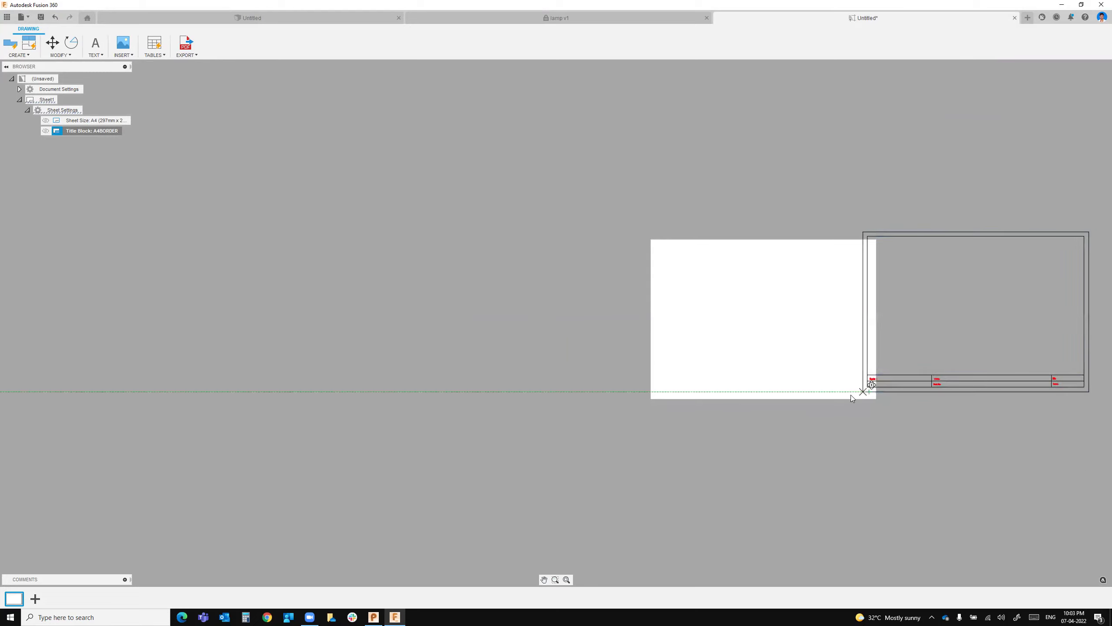
left_click(651, 401)
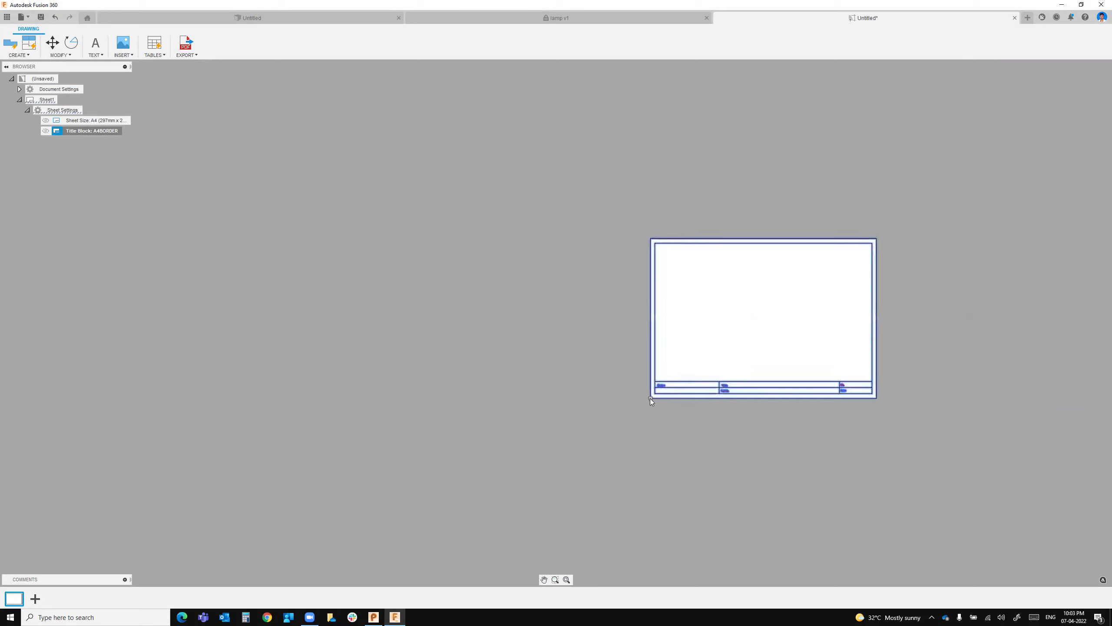
key("Escape")
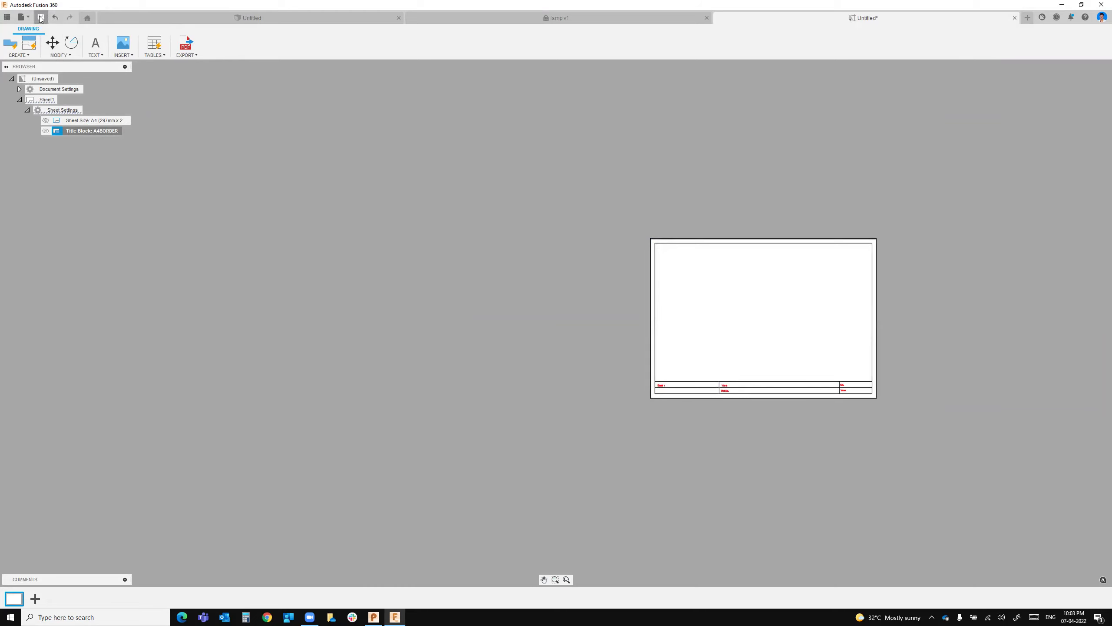
key("ctrl+s")
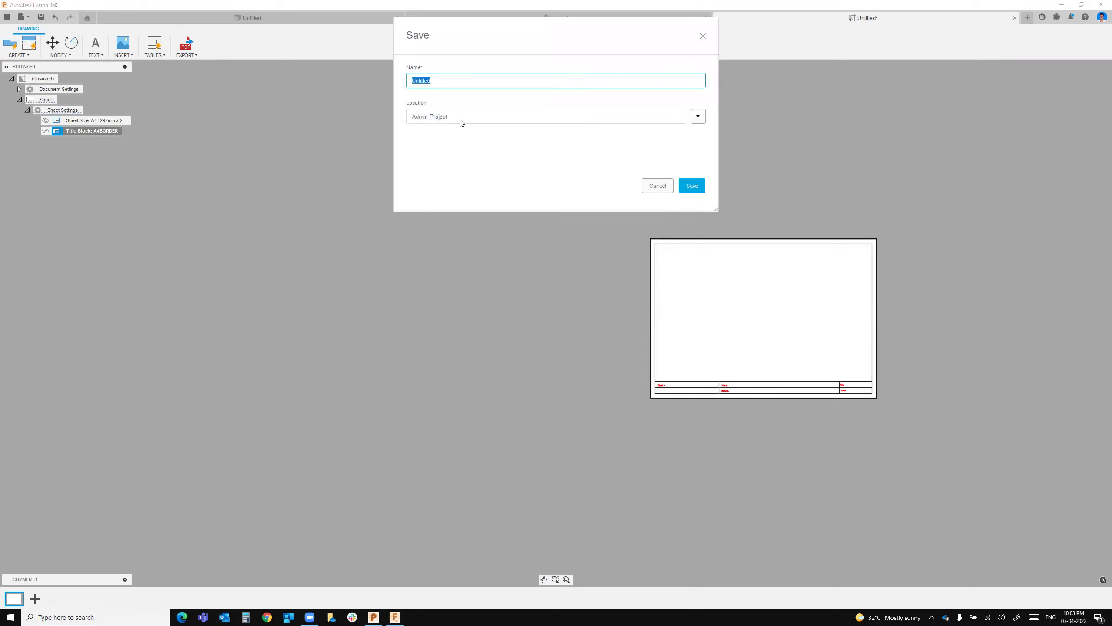
Save the template as 'my Templet' in the templet project and return to the lamp v1 tab.
left_click(698, 116)
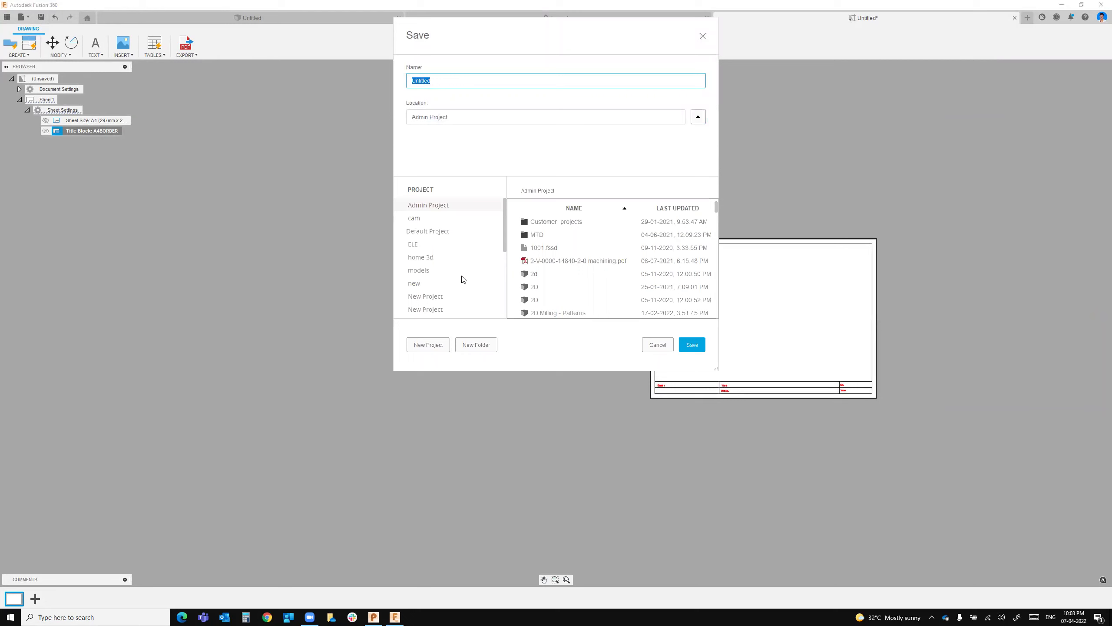
scroll(438, 284, "down", 3)
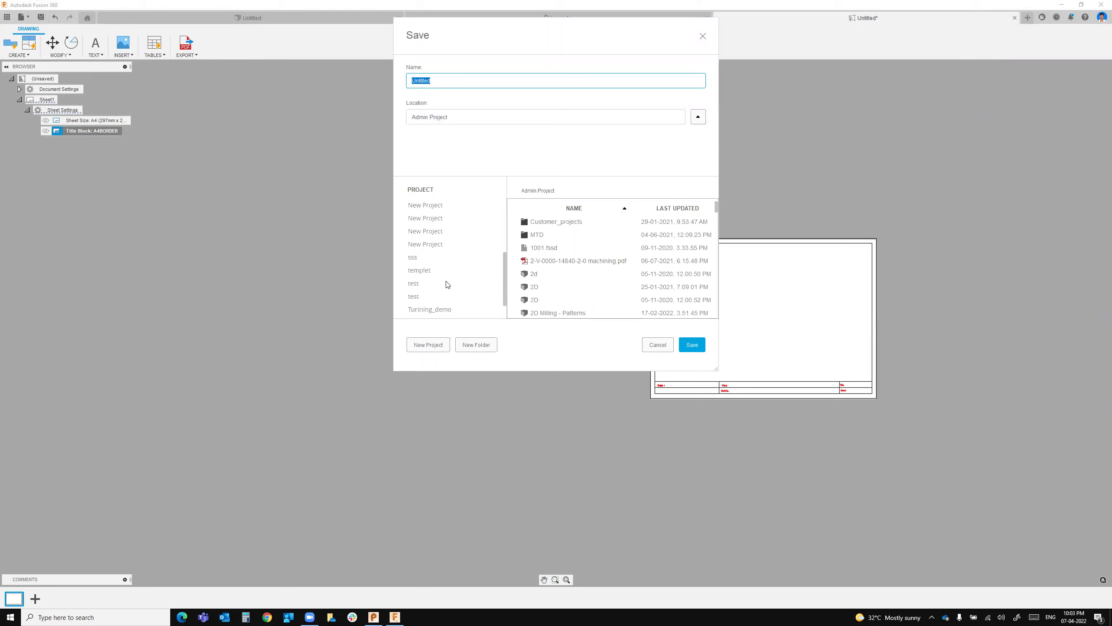
left_click(428, 271)
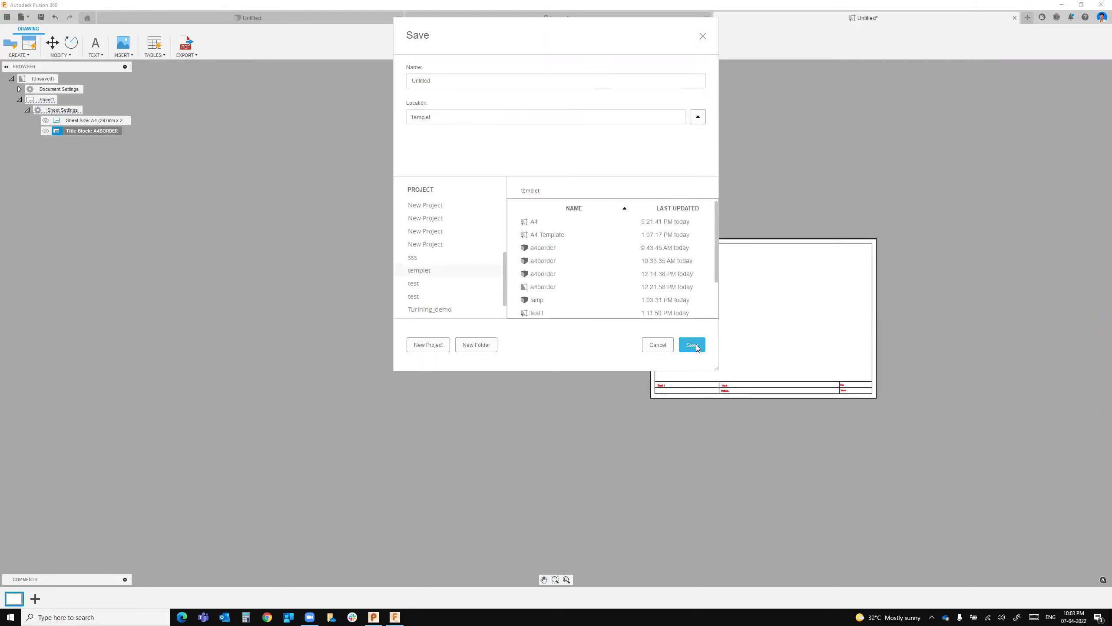
double_click(437, 79)
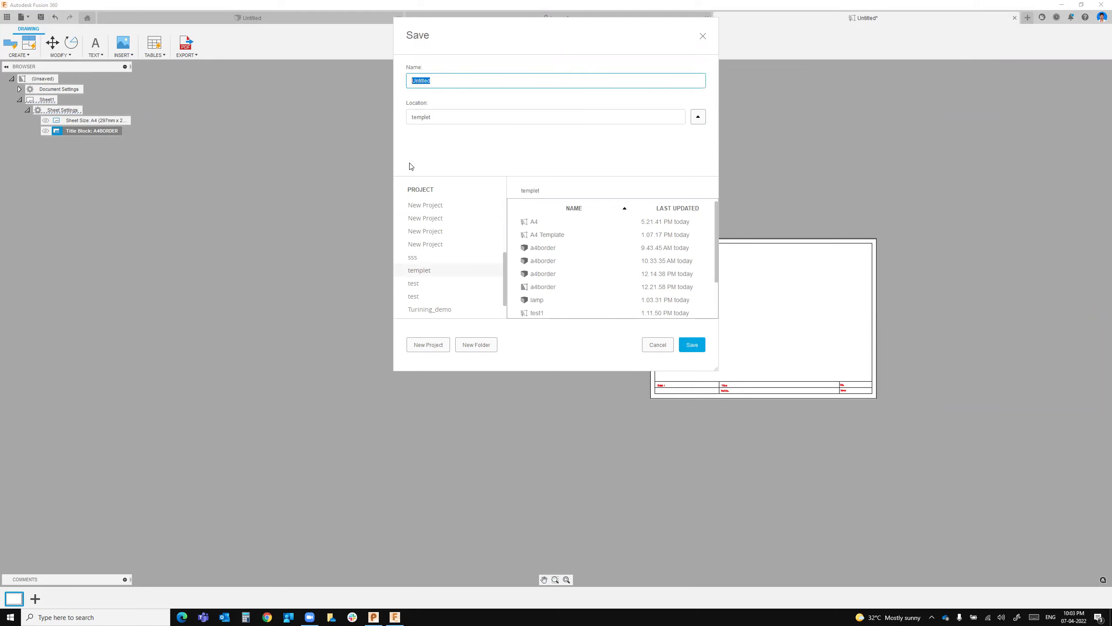
type("my Templet")
left_click(692, 351)
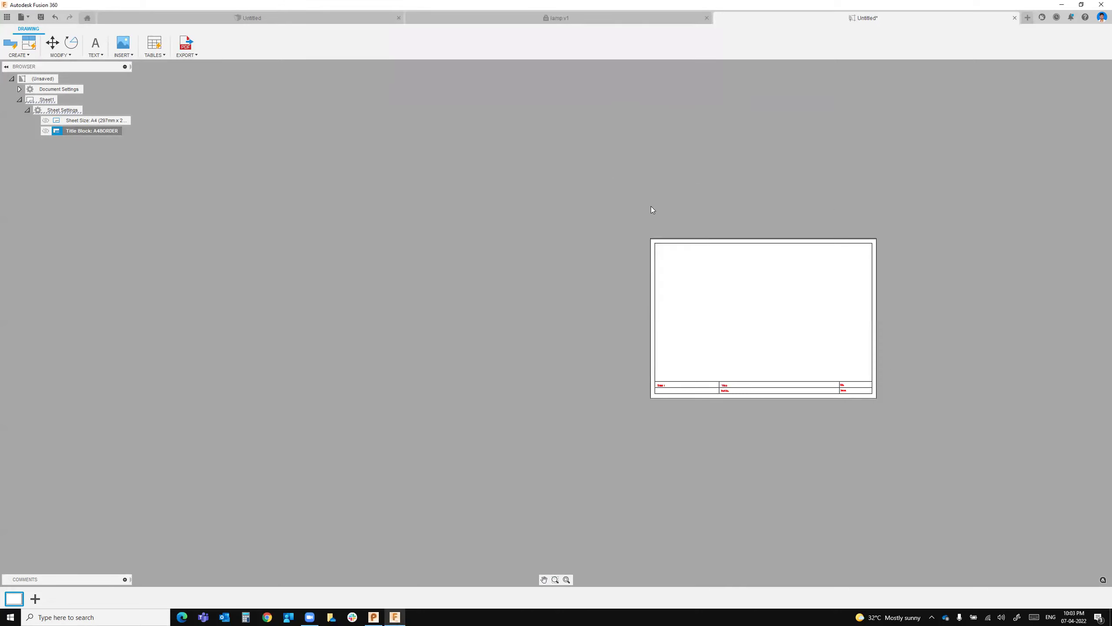
left_click(555, 17)
mouse_move(689, 302)
middle_mouse_down("shift")
mouse_move(702, 363)
mouse_move(784, 258)
middle_mouse_up("shift")
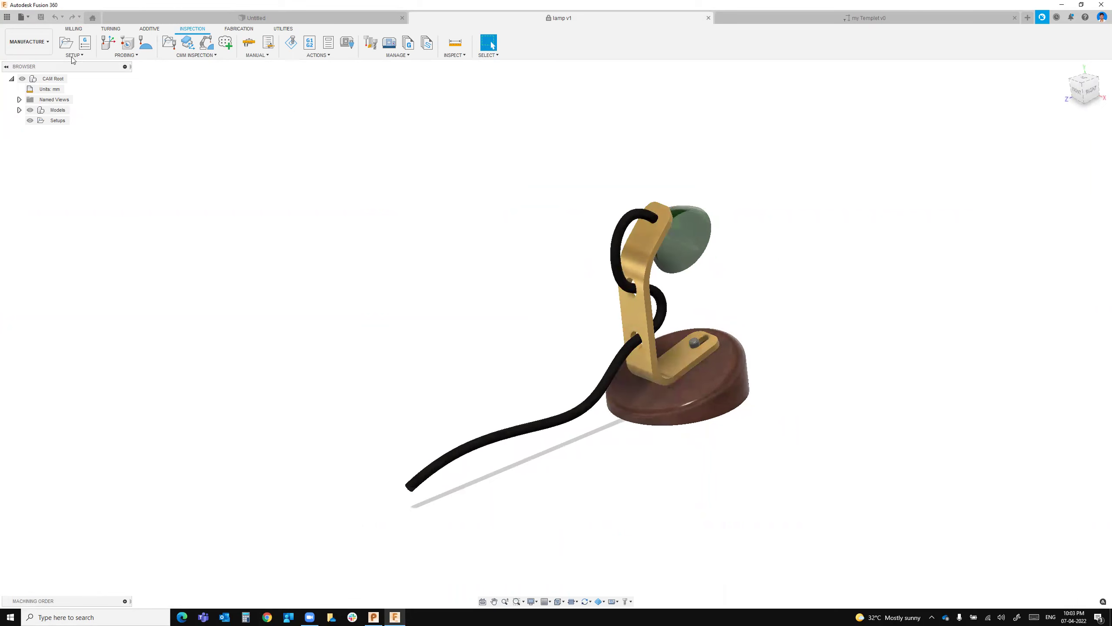
Create a Full Assembly drawing of the lamp design using the my Templet template.
left_click(29, 42)
mouse_move(23, 154)
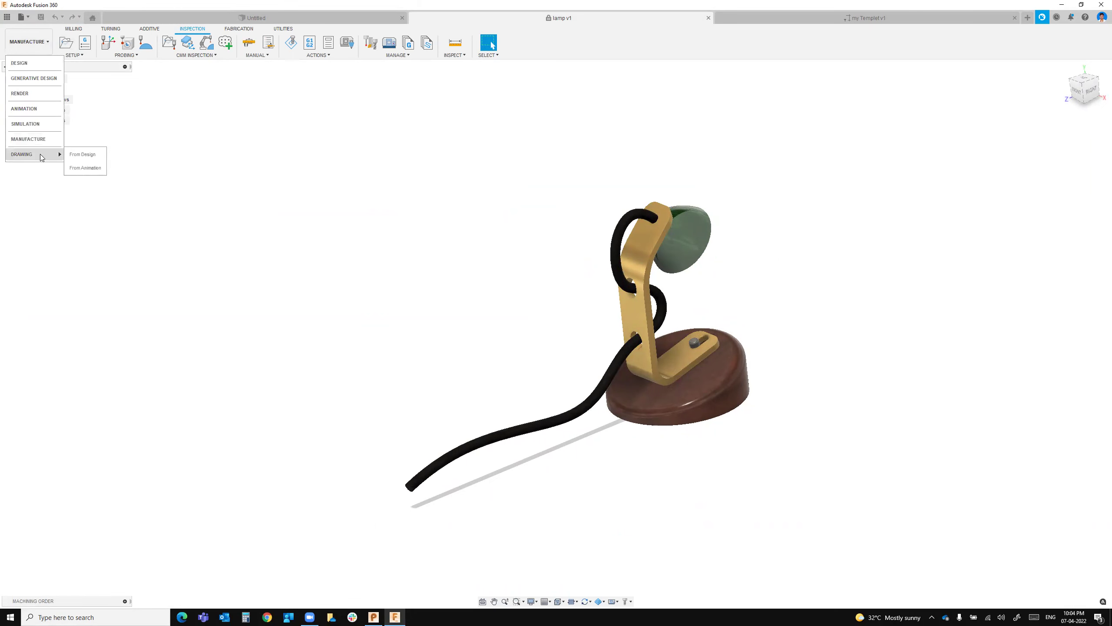
left_click(84, 155)
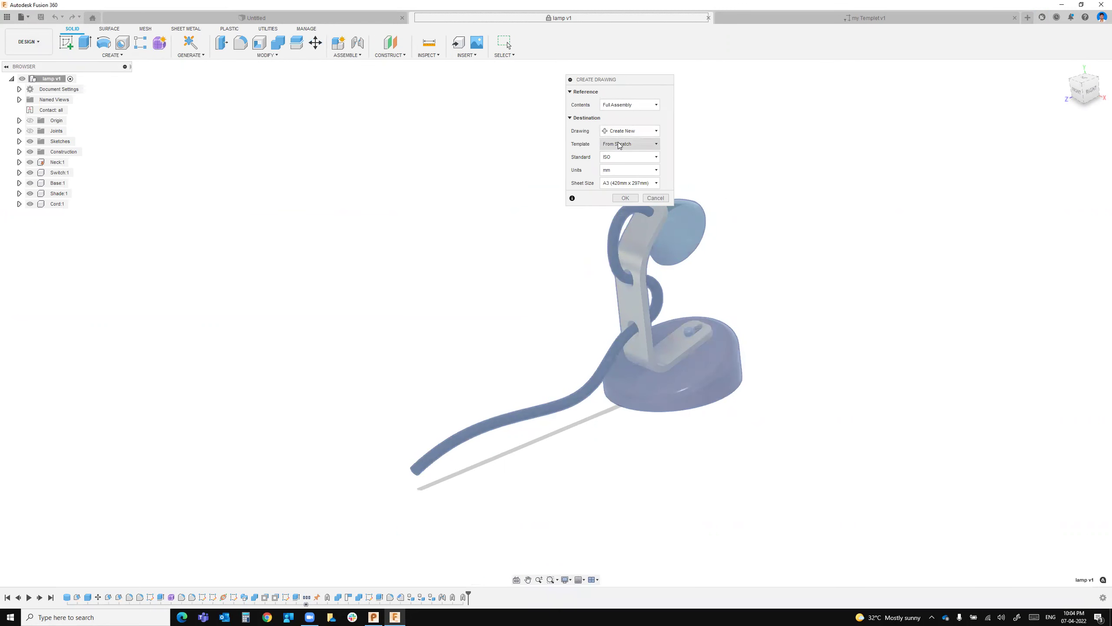
left_click(617, 104)
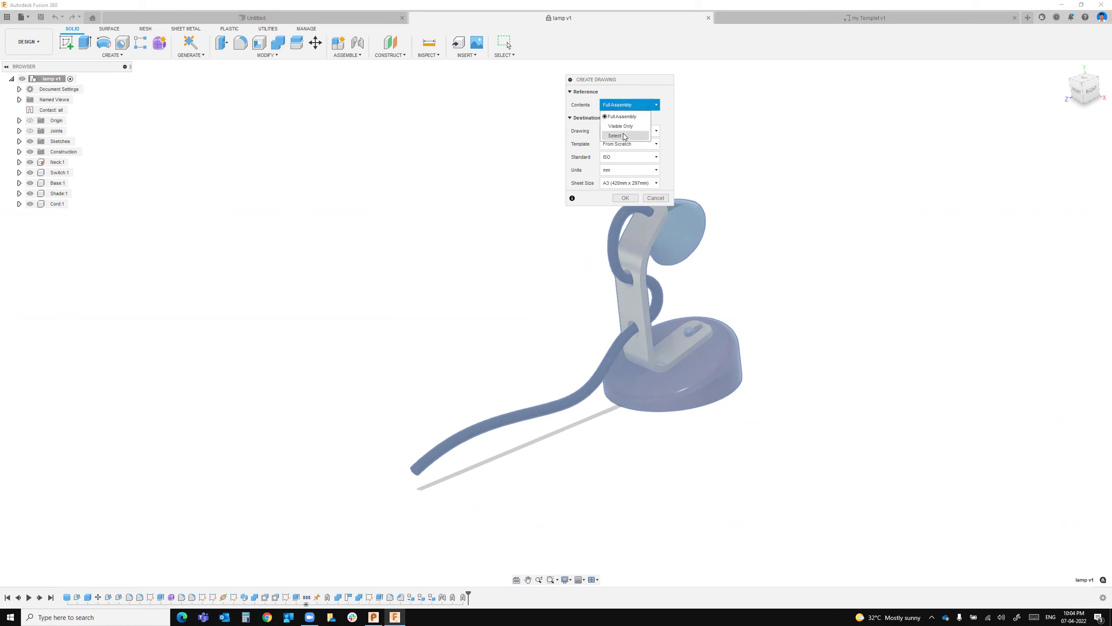
left_click(659, 120)
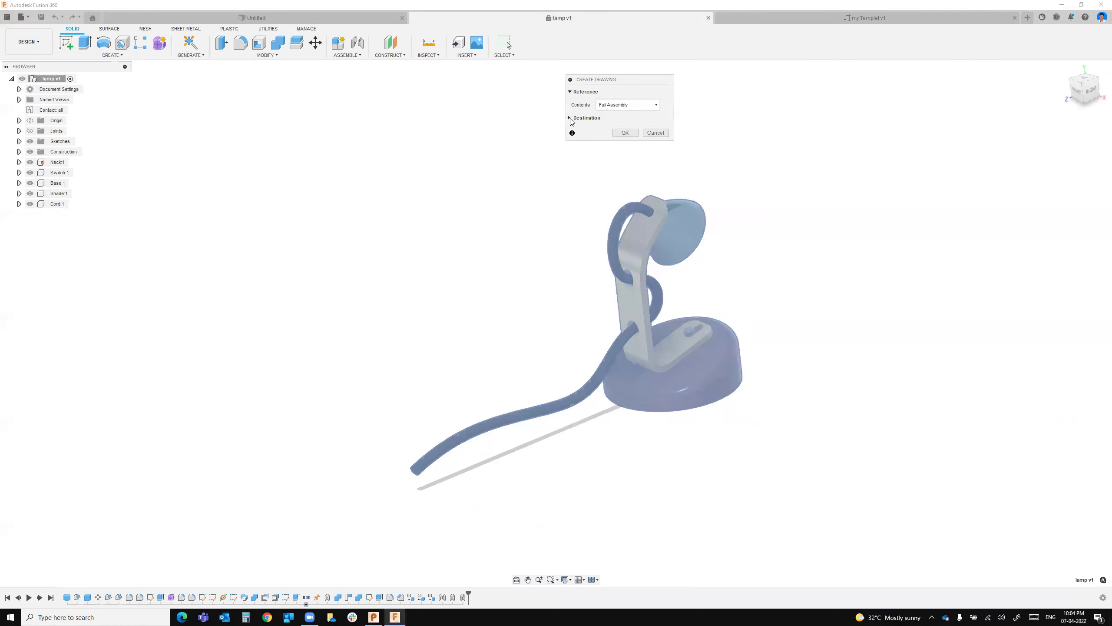
left_click(572, 118)
left_click(625, 145)
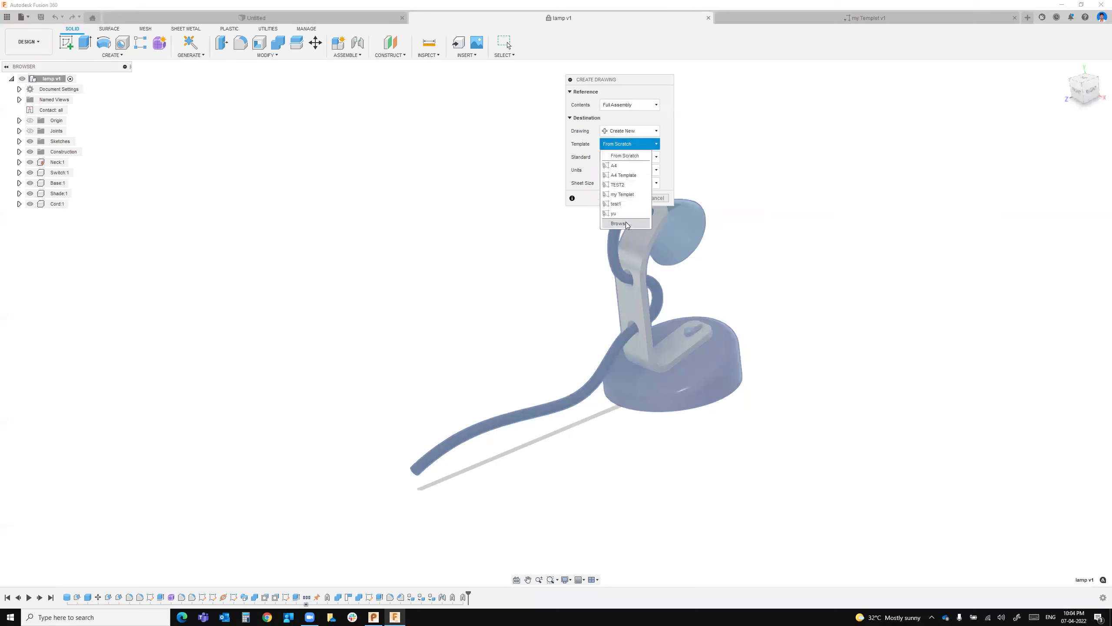
left_click(620, 195)
left_click(632, 199)
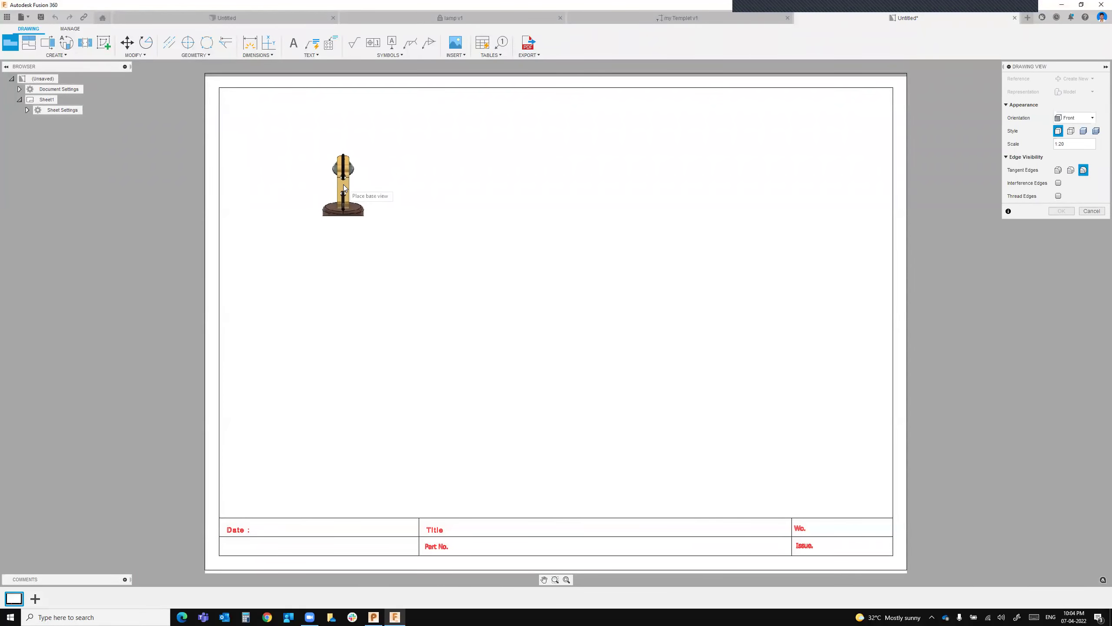
Place the front base view with hidden edges shown.
left_click(344, 186)
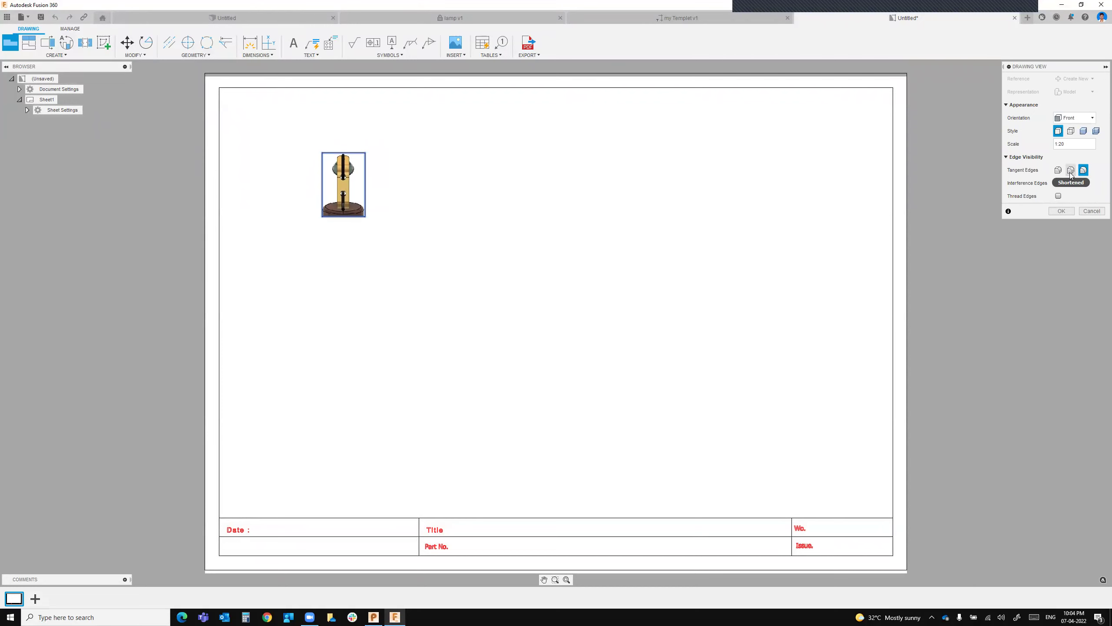
left_click(1071, 131)
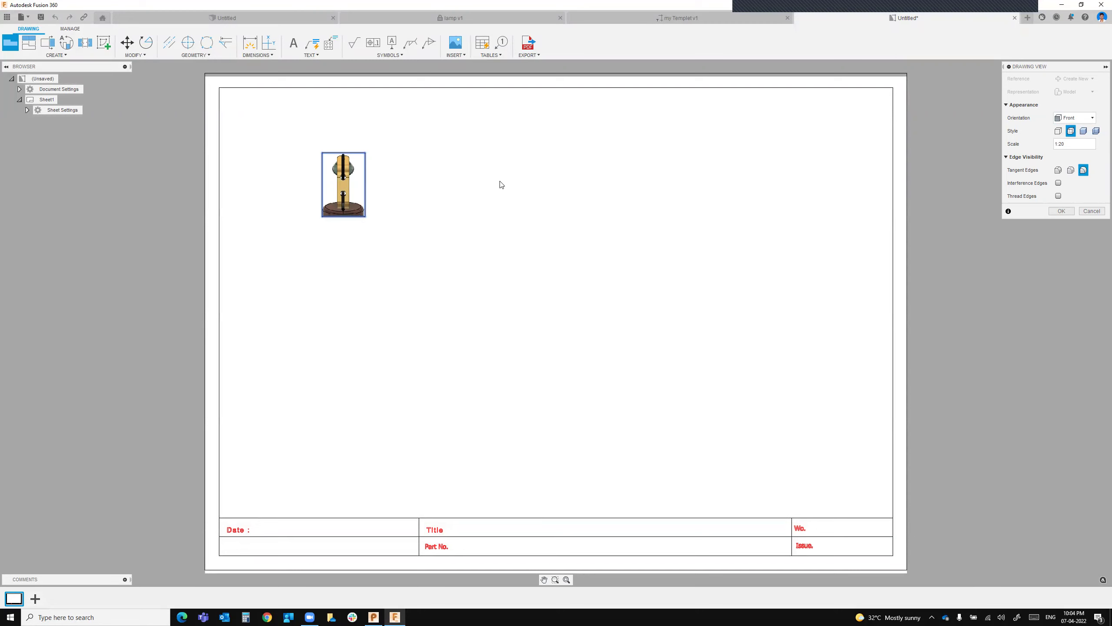
left_click(1065, 211)
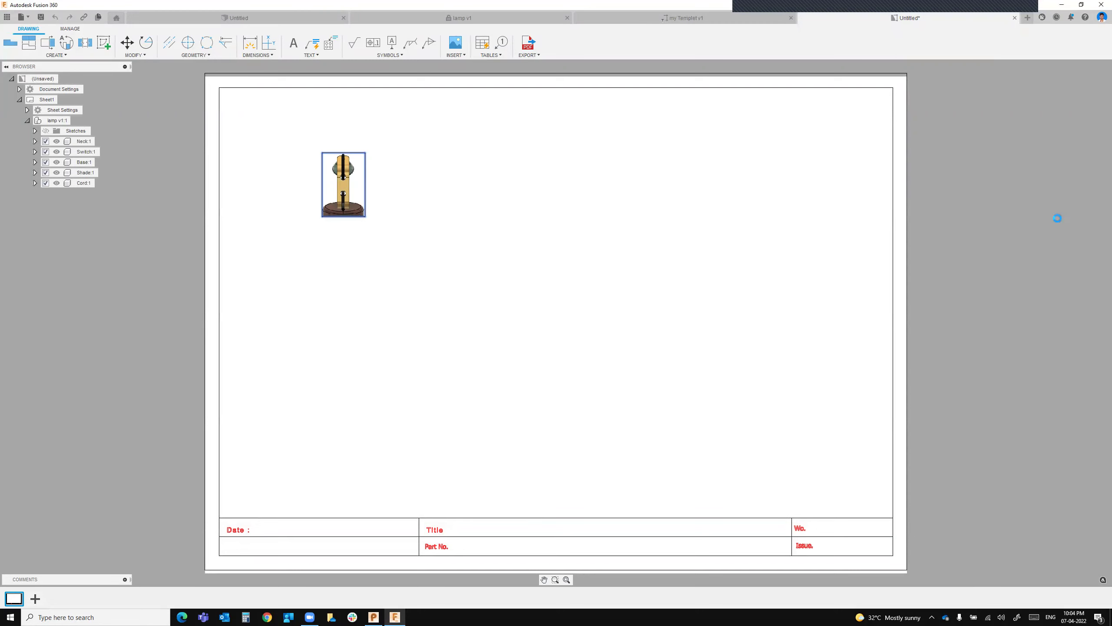
scroll(353, 187, "down", 3)
scroll(353, 188, "up", 3)
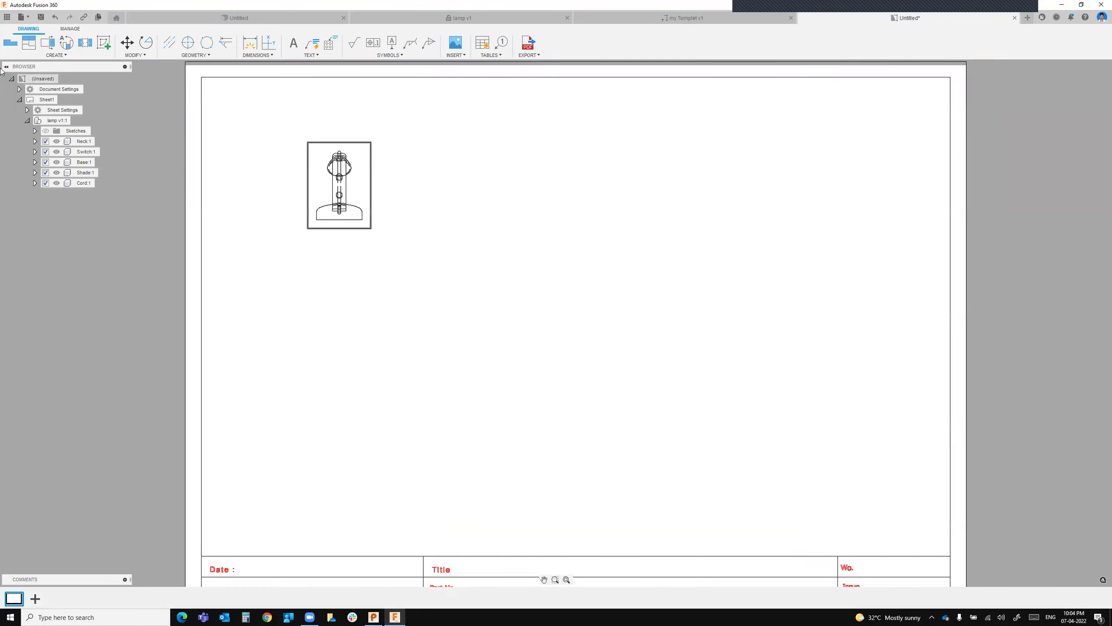
Project top, side and two isometric views from the base view.
left_click(29, 42)
left_click(350, 224)
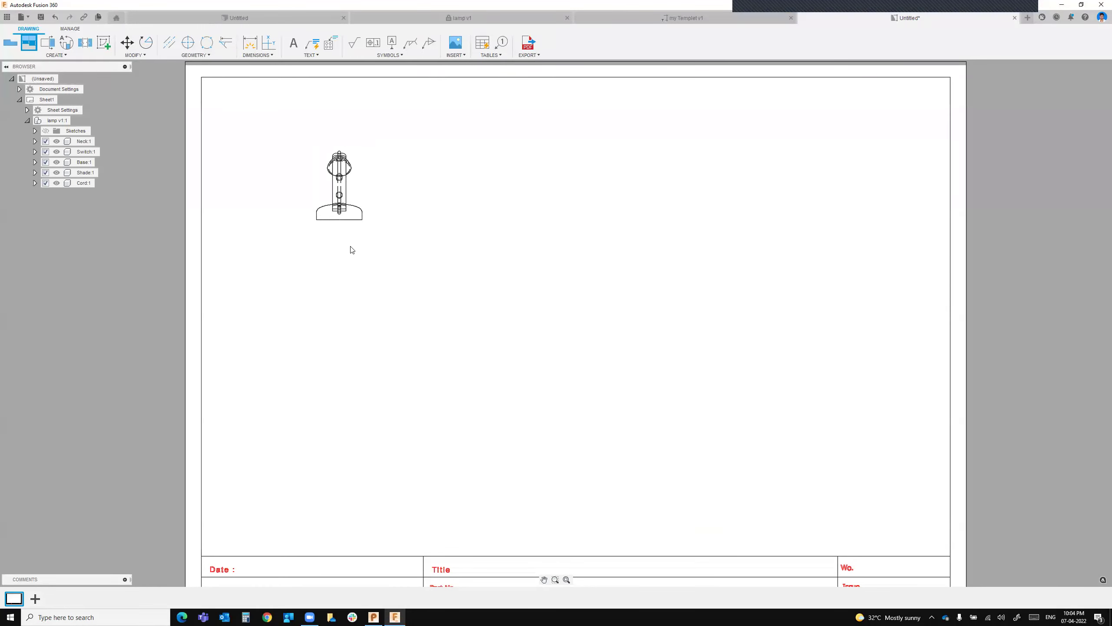
left_click(348, 313)
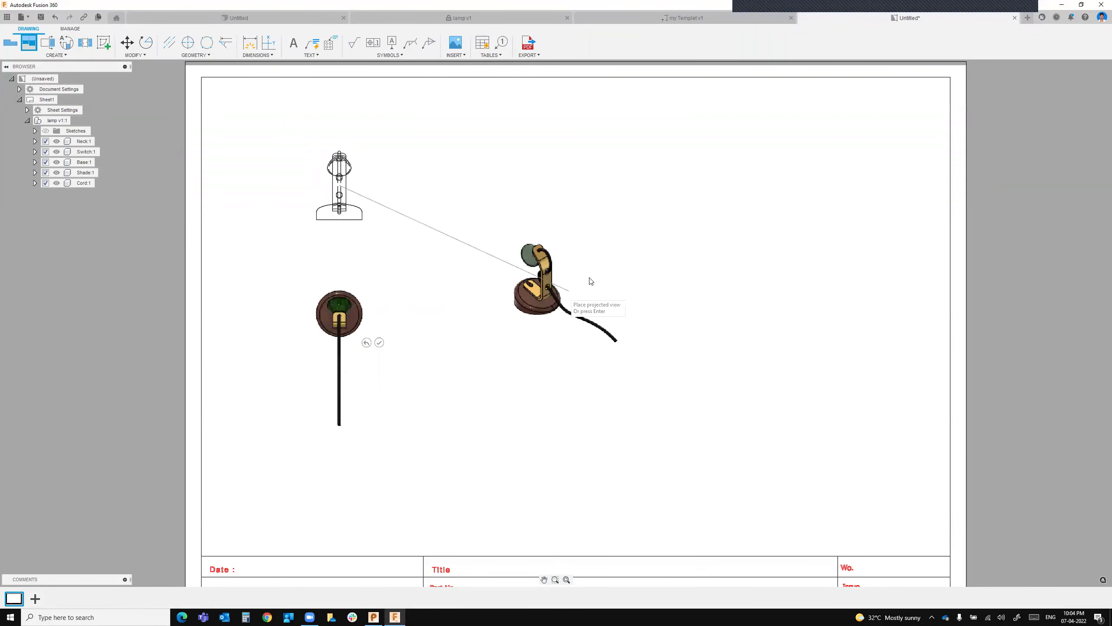
left_click(715, 328)
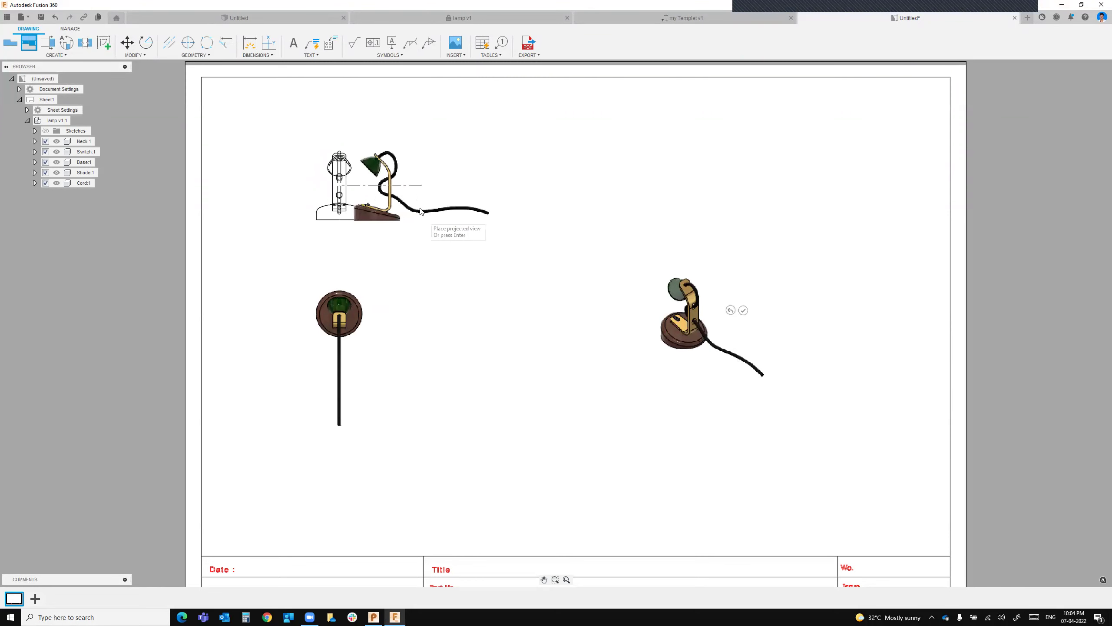
left_click(573, 192)
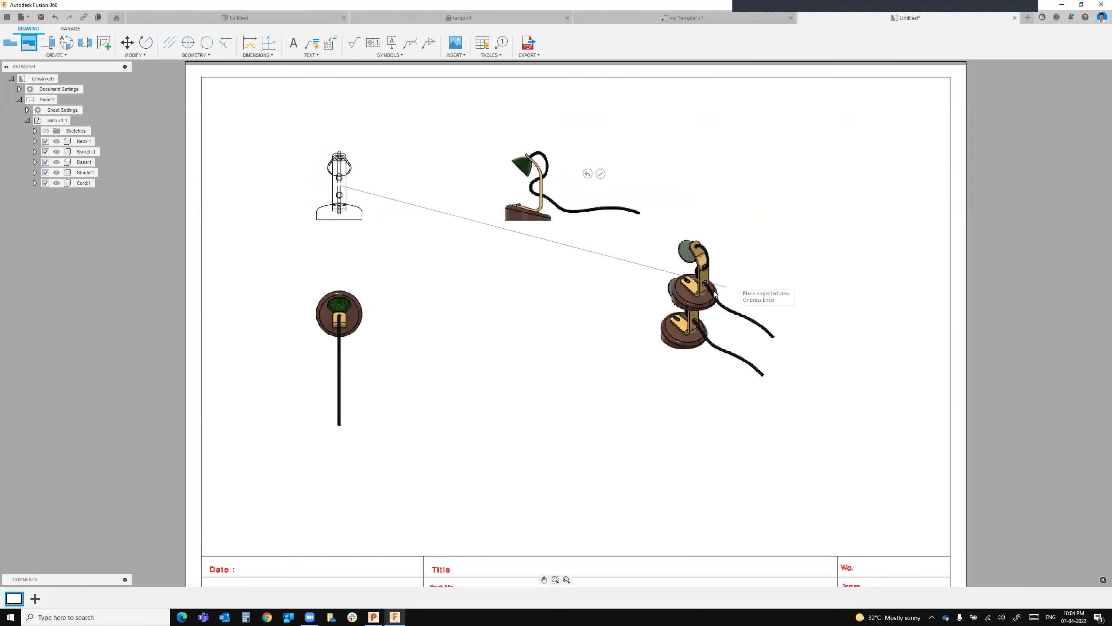
left_click(591, 359)
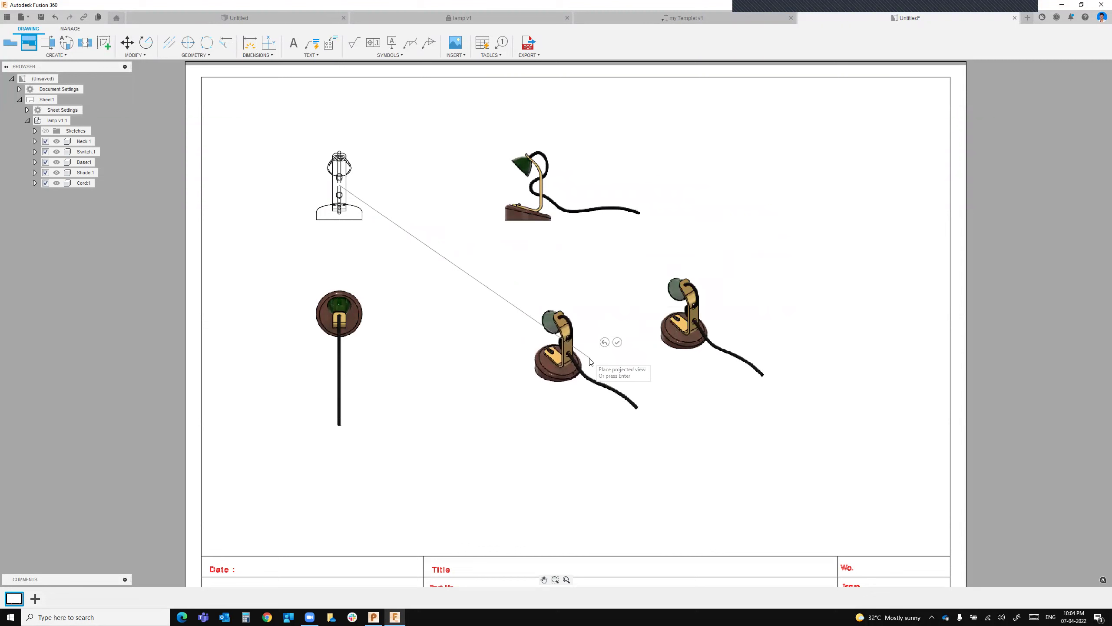
key("Return")
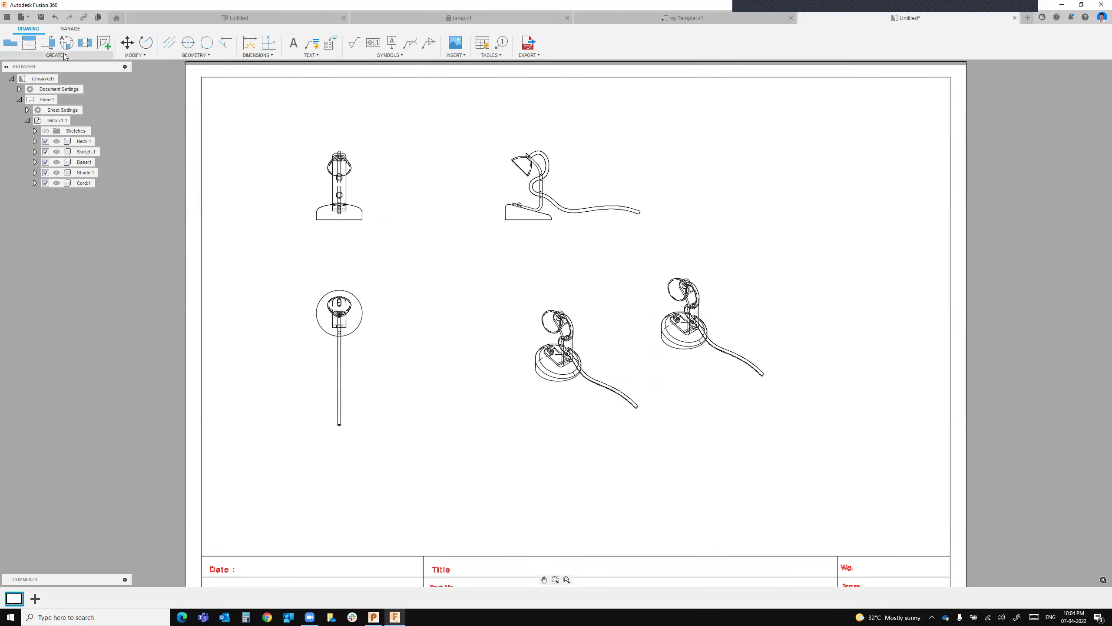
Draw a trial section line through the top view, then discard that section view.
left_click(48, 44)
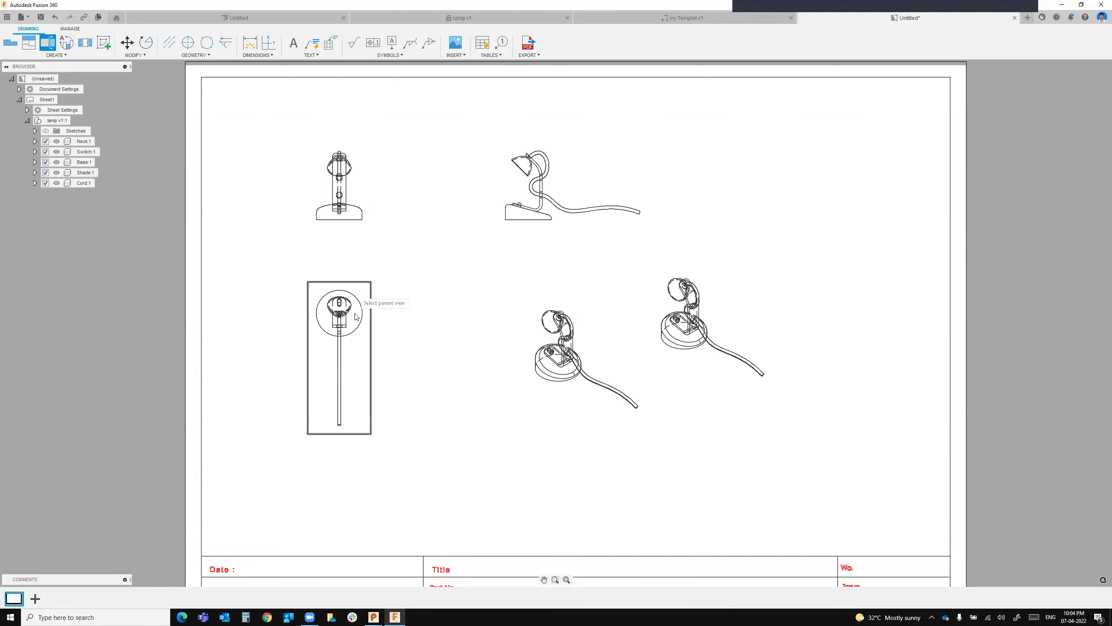
left_click(341, 290)
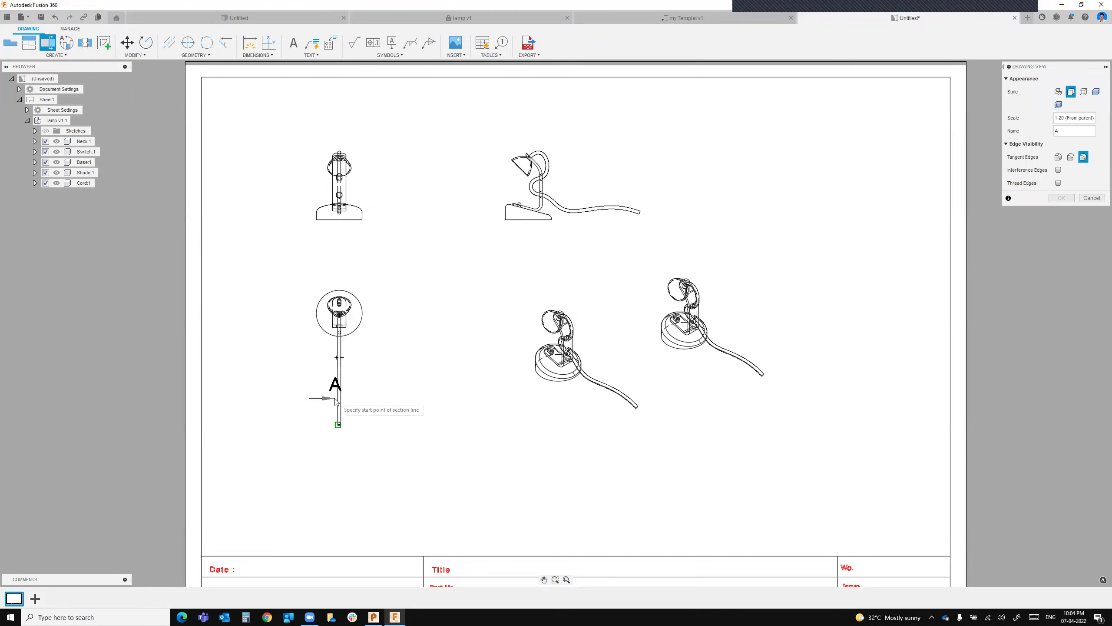
left_click(339, 424)
left_click(339, 283)
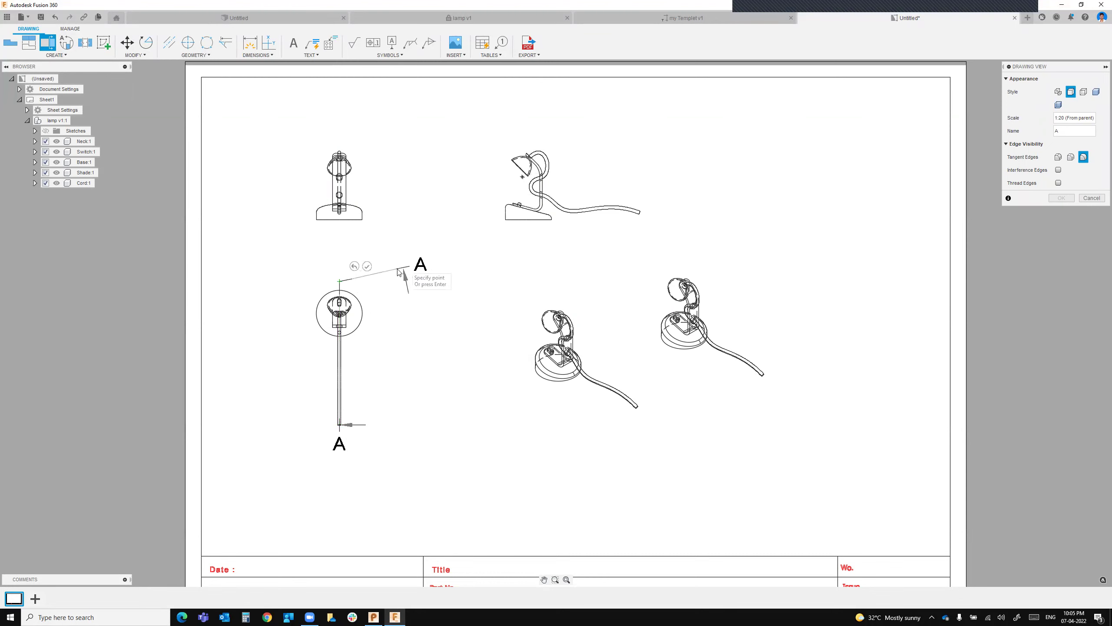
left_click(367, 266)
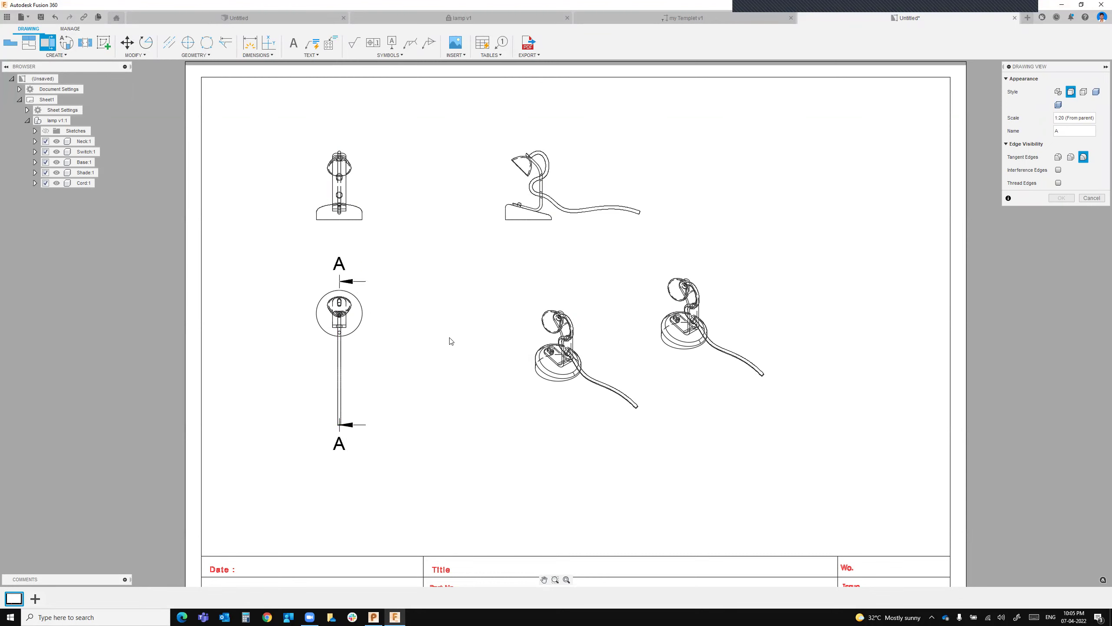
left_click(469, 346)
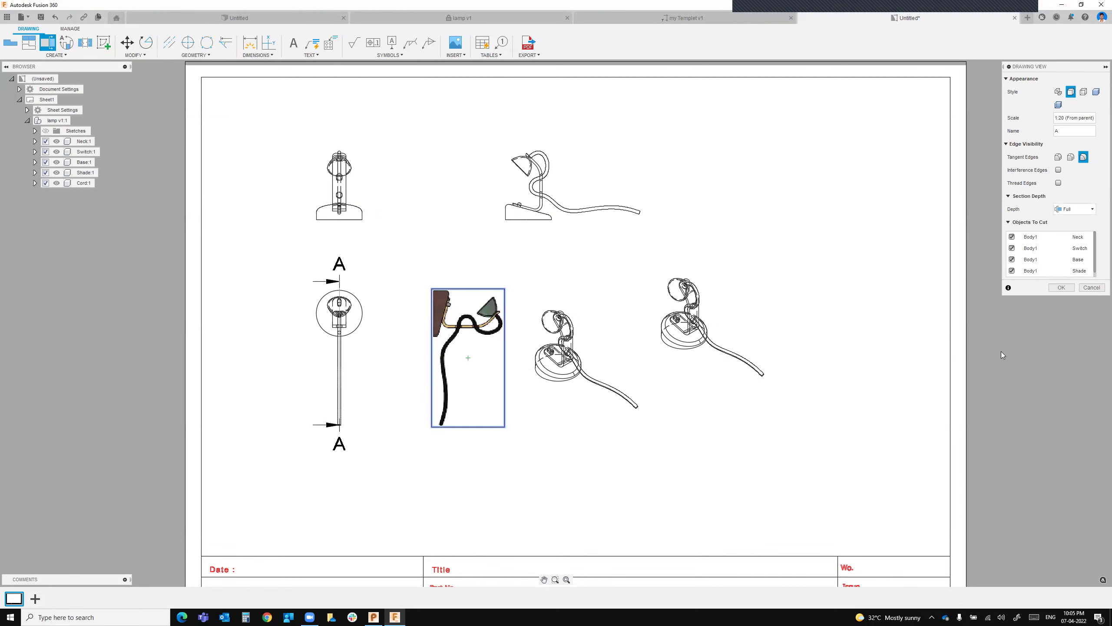
key("Escape")
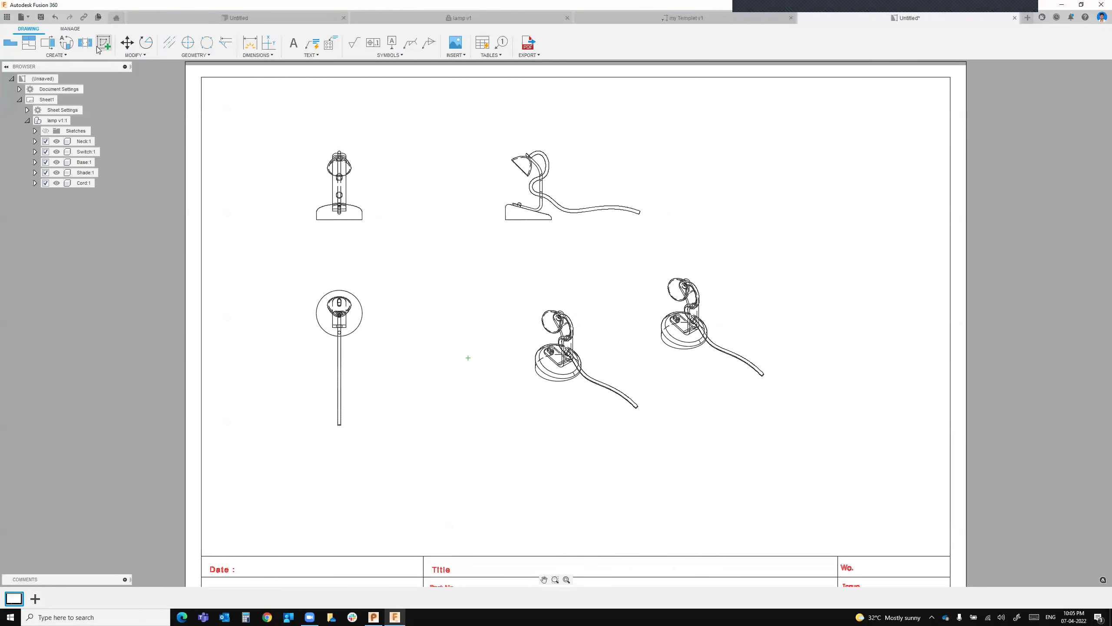
Cut section A-A lengthwise through the top view and place it beside that view at 1:20.
left_click(49, 47)
left_click(337, 426)
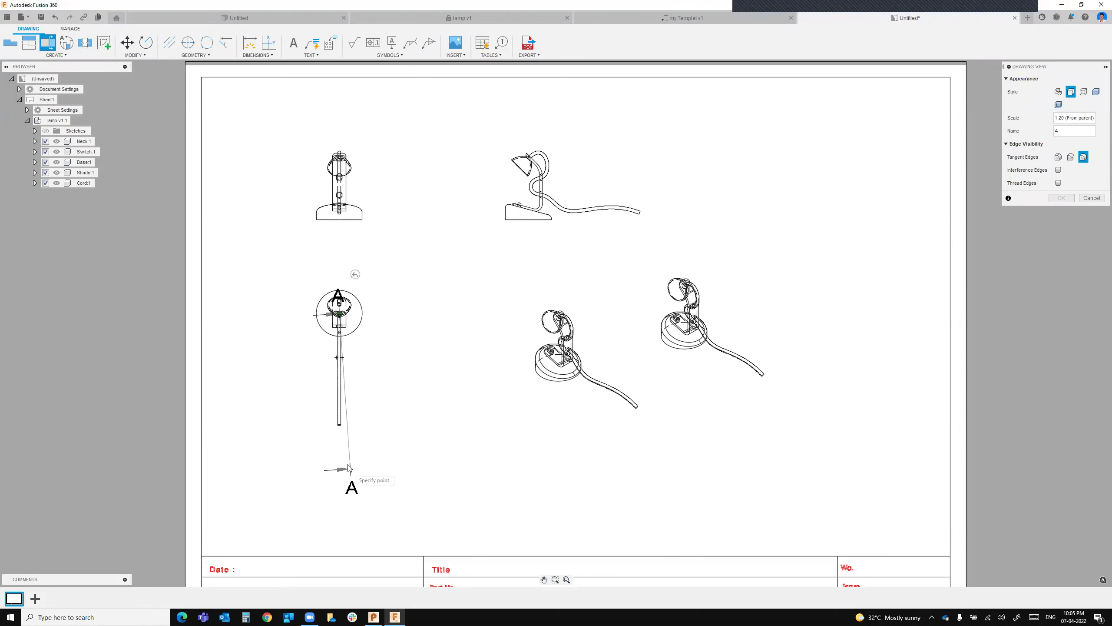
left_click(339, 428)
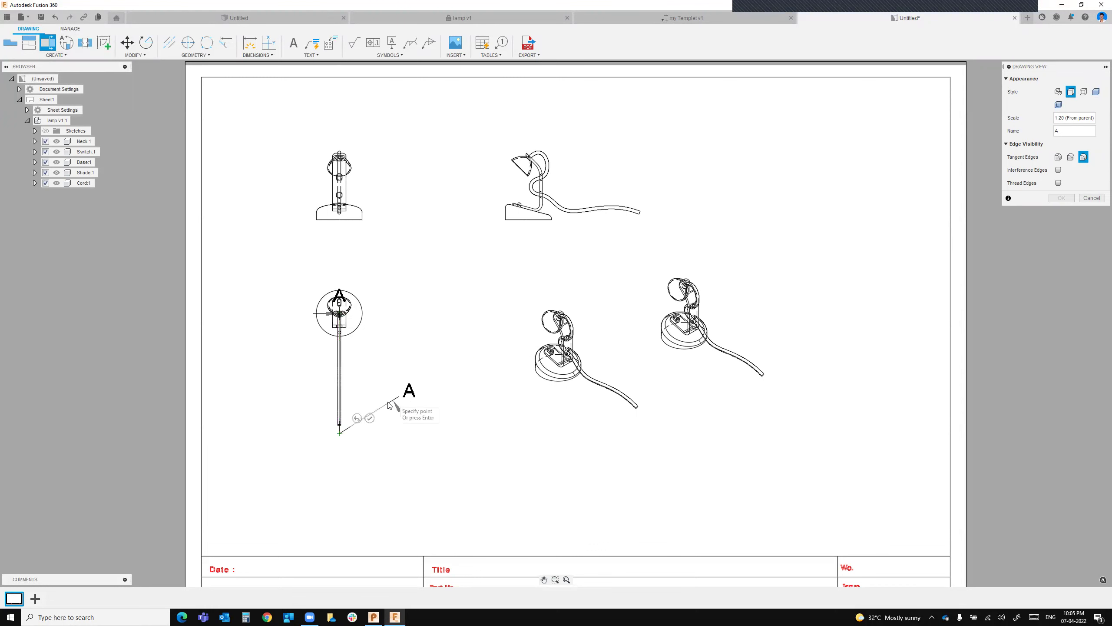
left_click(369, 418)
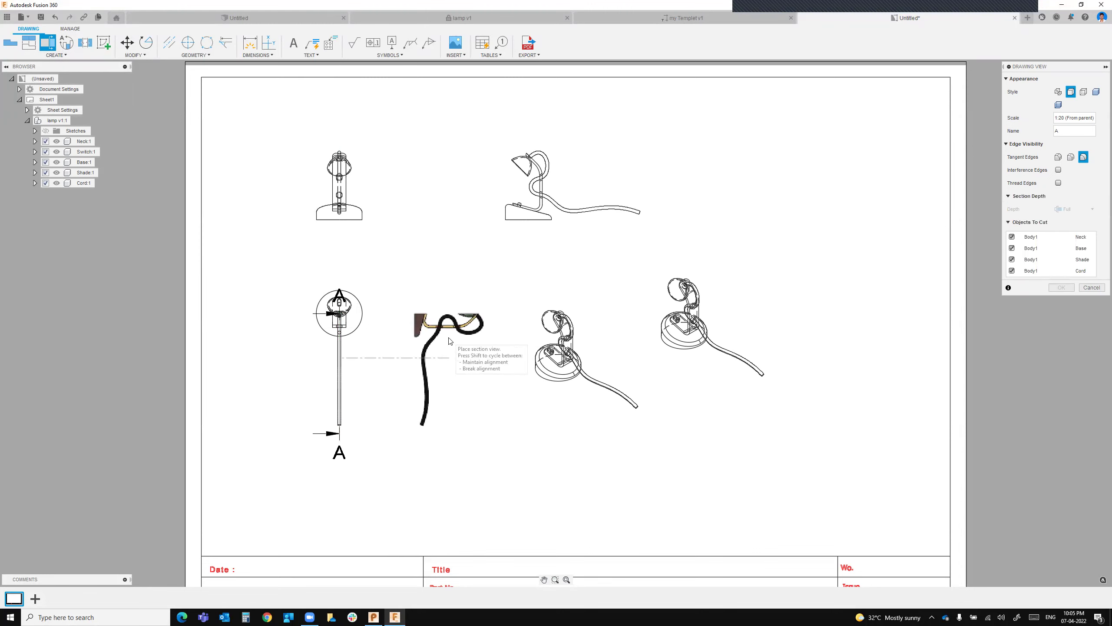
left_click(449, 342)
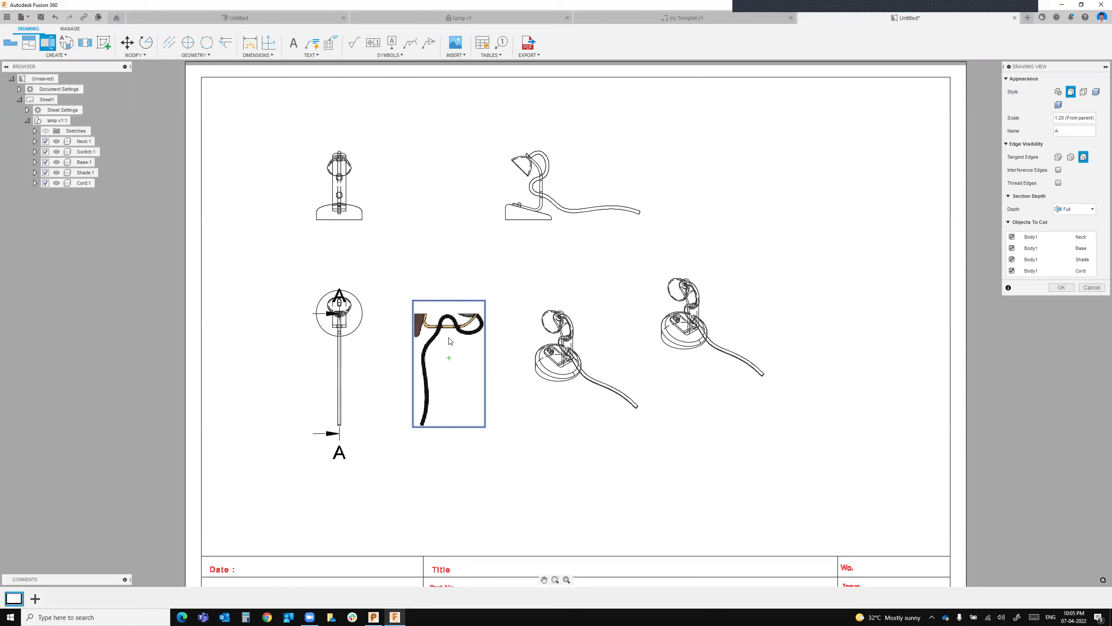
key("Return")
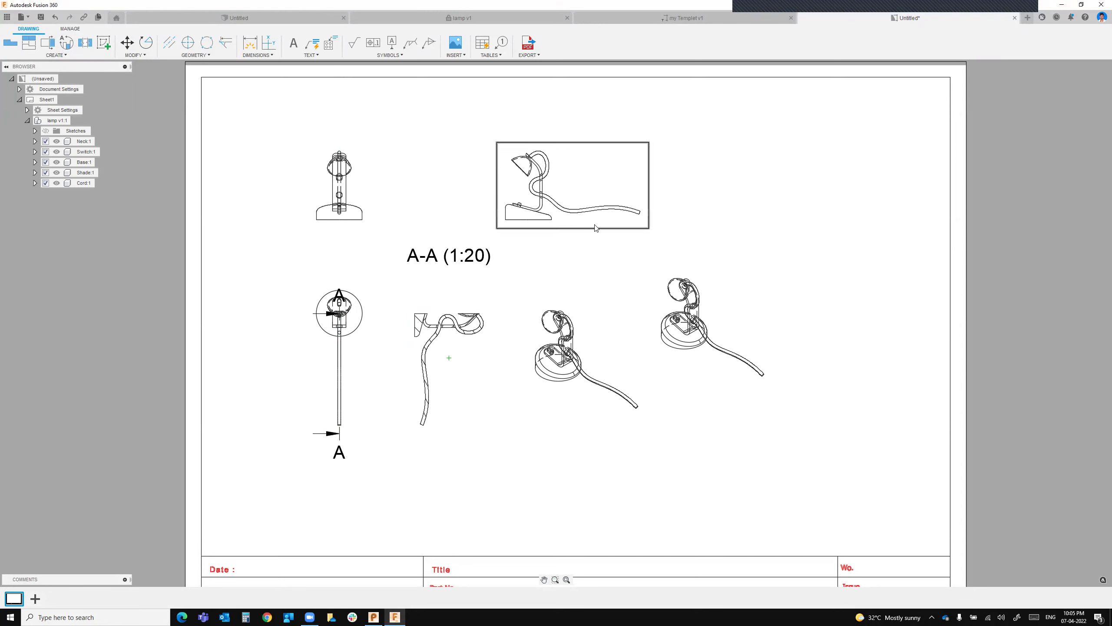
Export the drawing to PDF, saving Untitled.pdf on the Desktop.
left_click(531, 55)
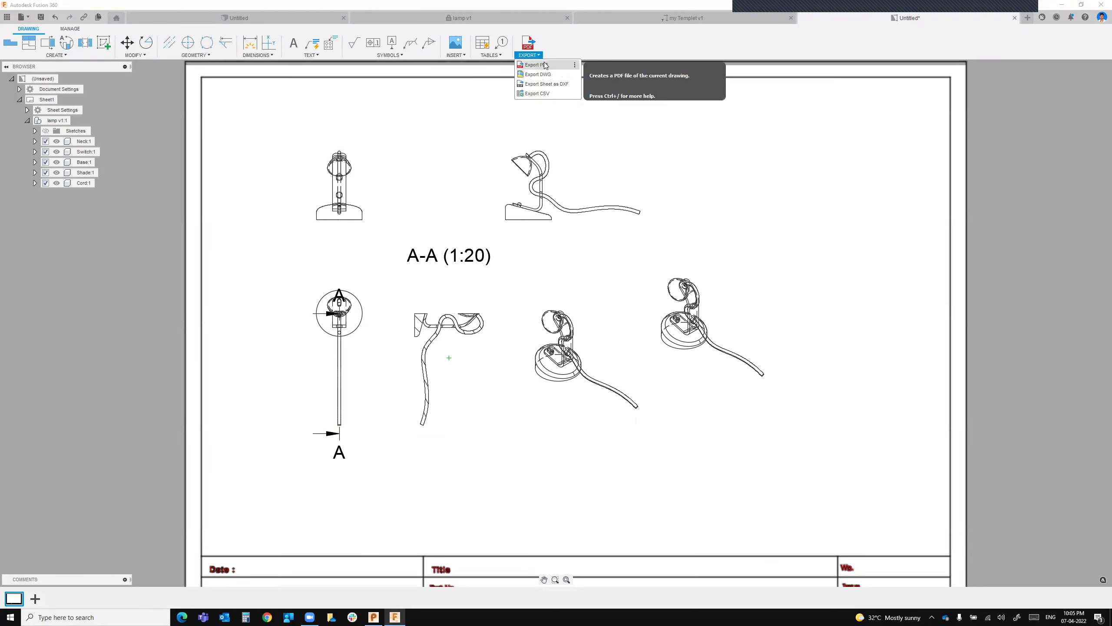
left_click(544, 67)
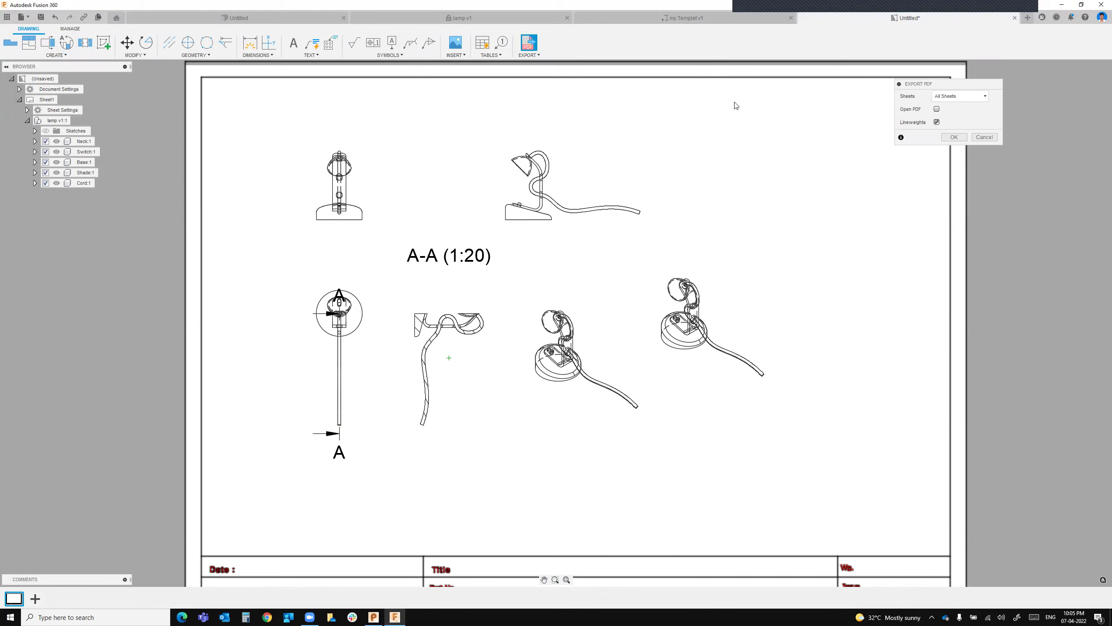
left_click(954, 137)
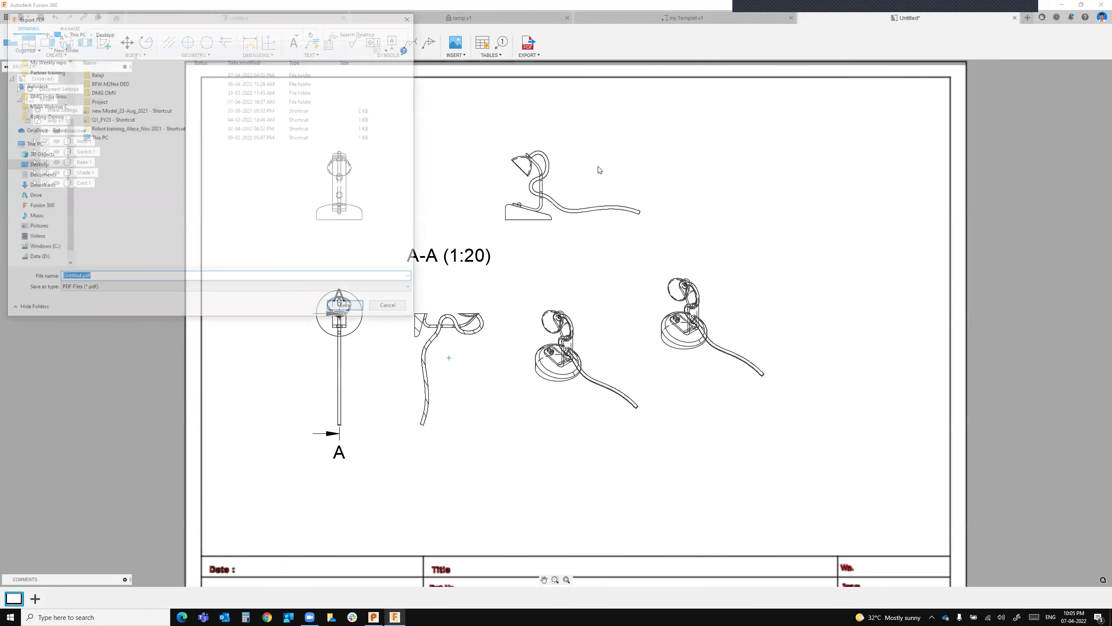
scroll(37, 104, "up", 1)
scroll(38, 103, "up", 2)
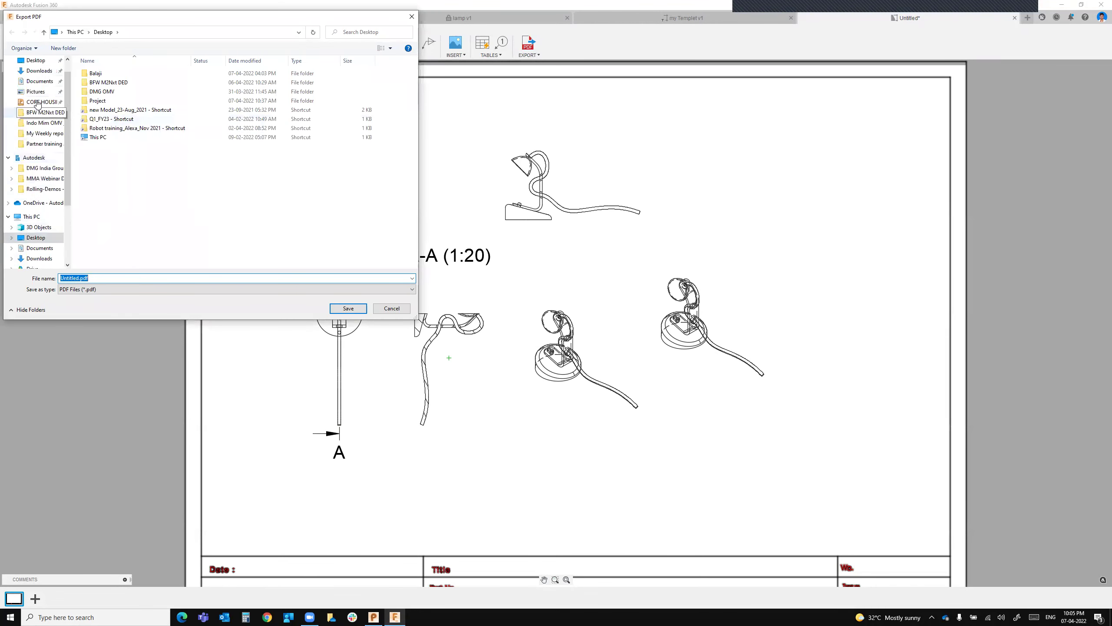
scroll(38, 104, "up", 1)
left_click(346, 308)
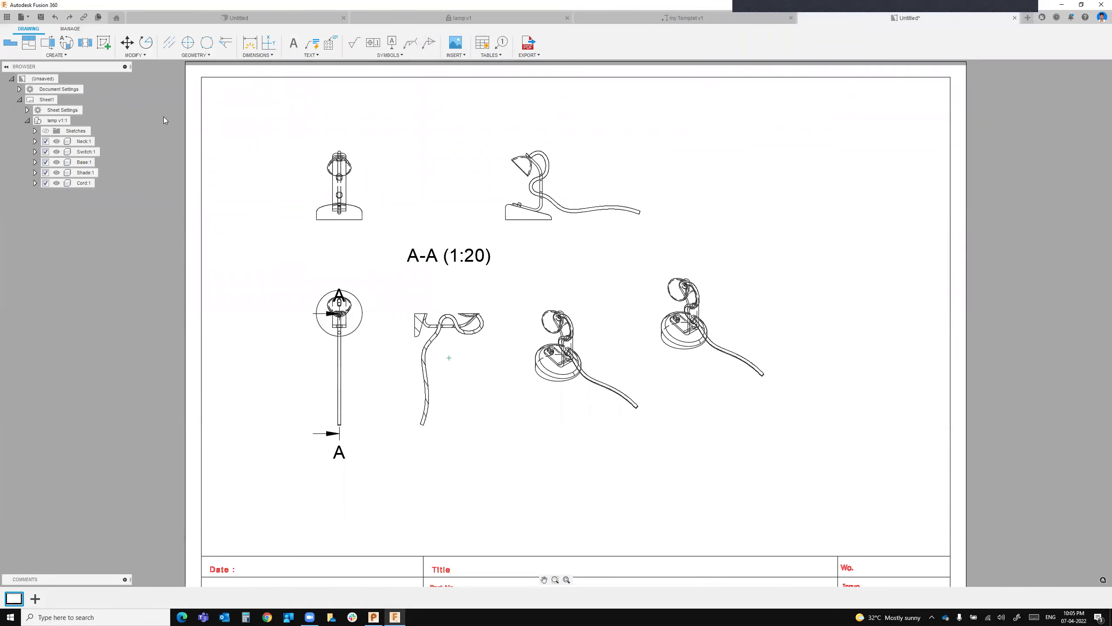
left_click(259, 55)
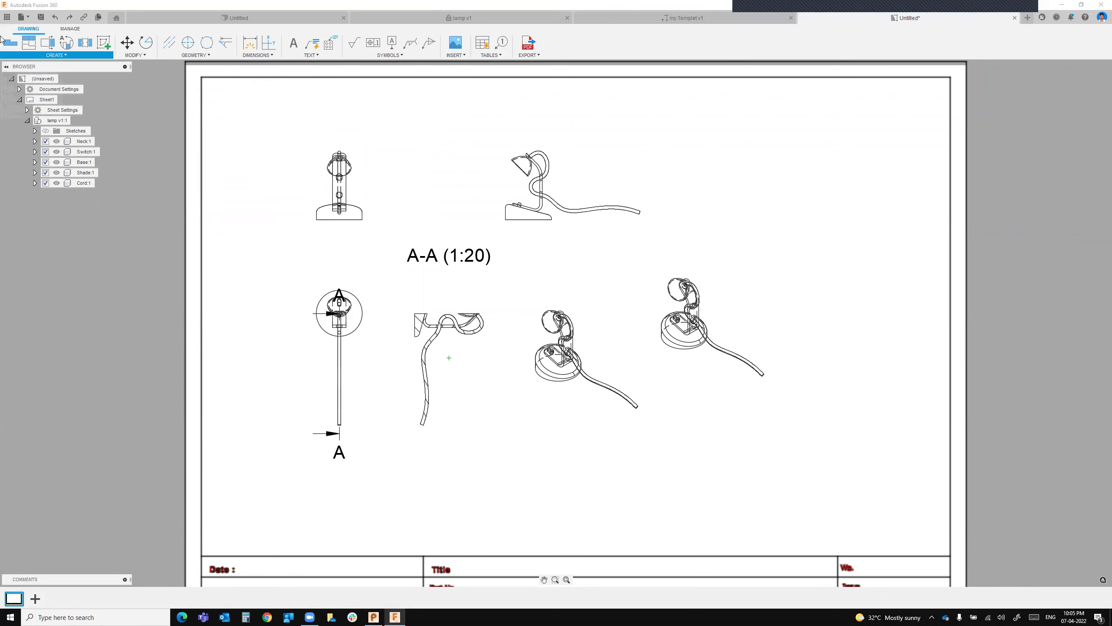
left_click(390, 54)
scroll(499, 316, "down", 3)
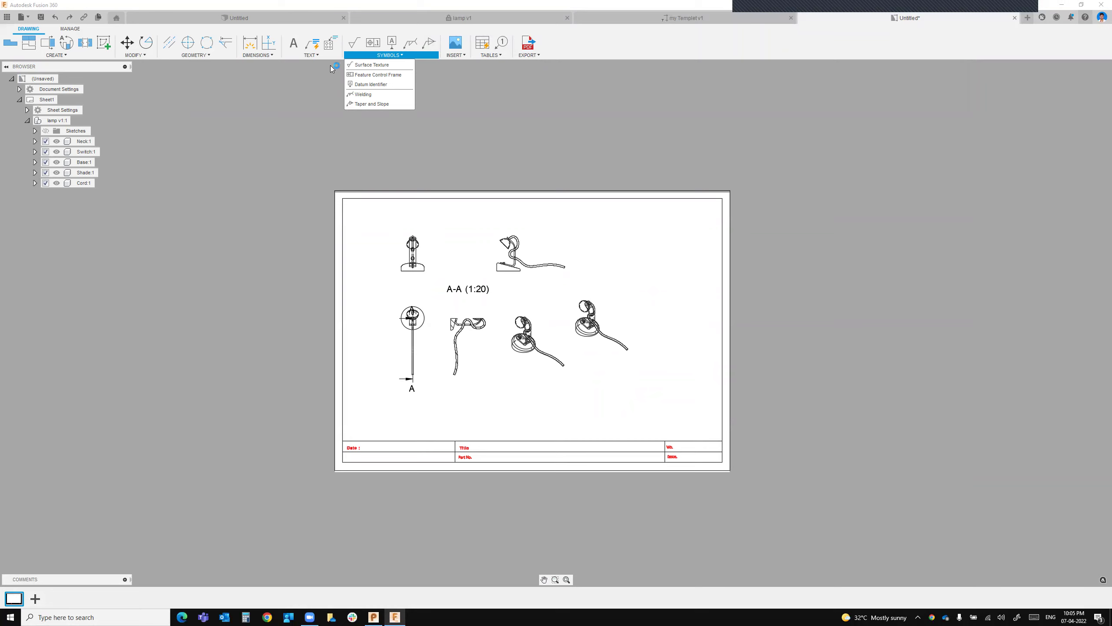
left_click(133, 54)
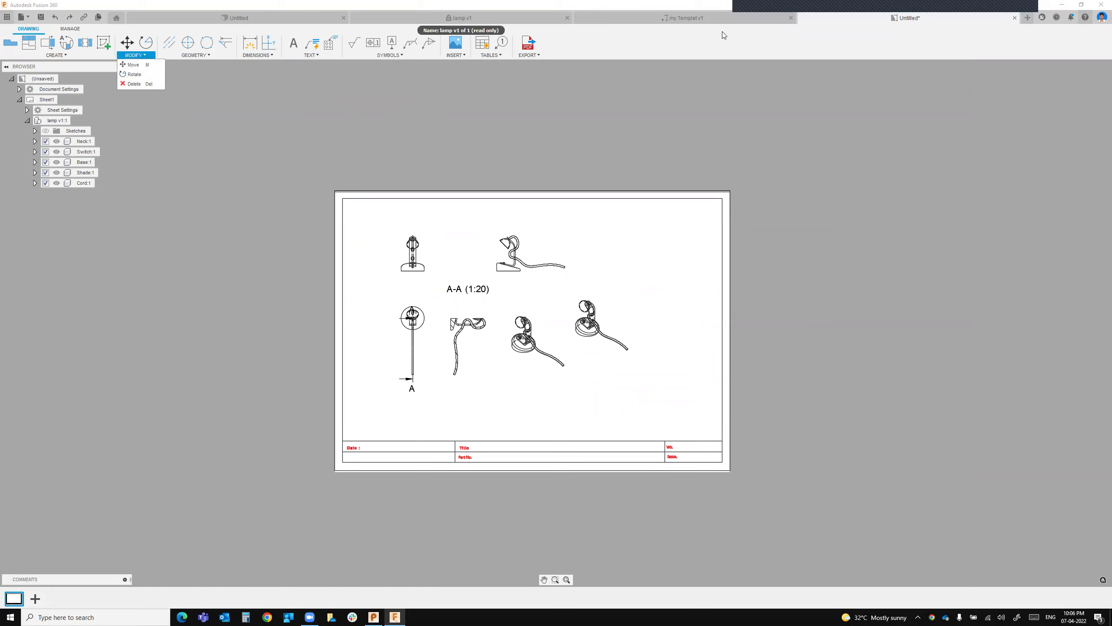